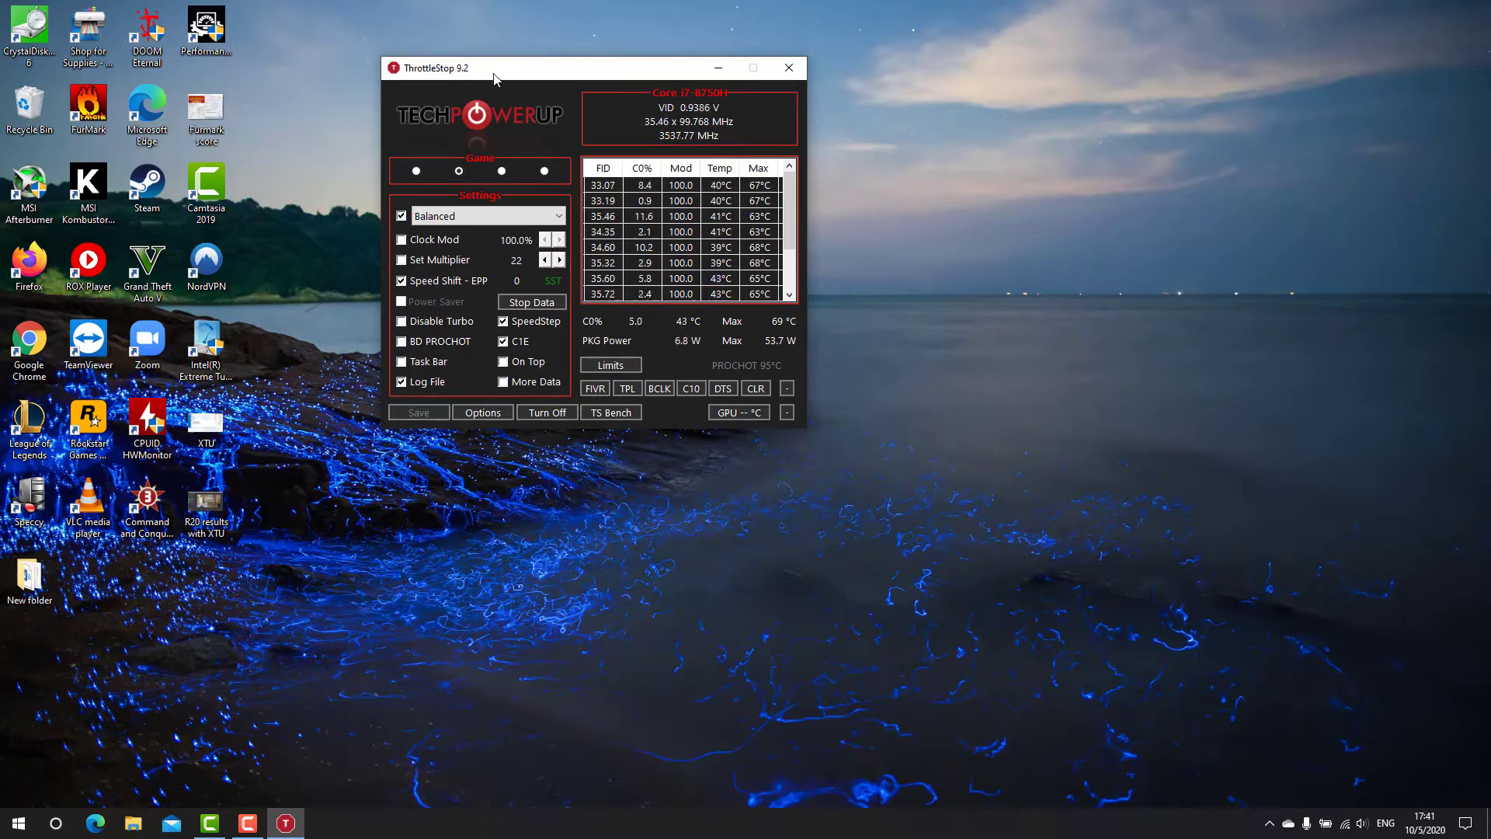
Step: Reposition the ThrottleStop window and examine its Speed Shift EPP setting
drag(500, 74, 535, 90)
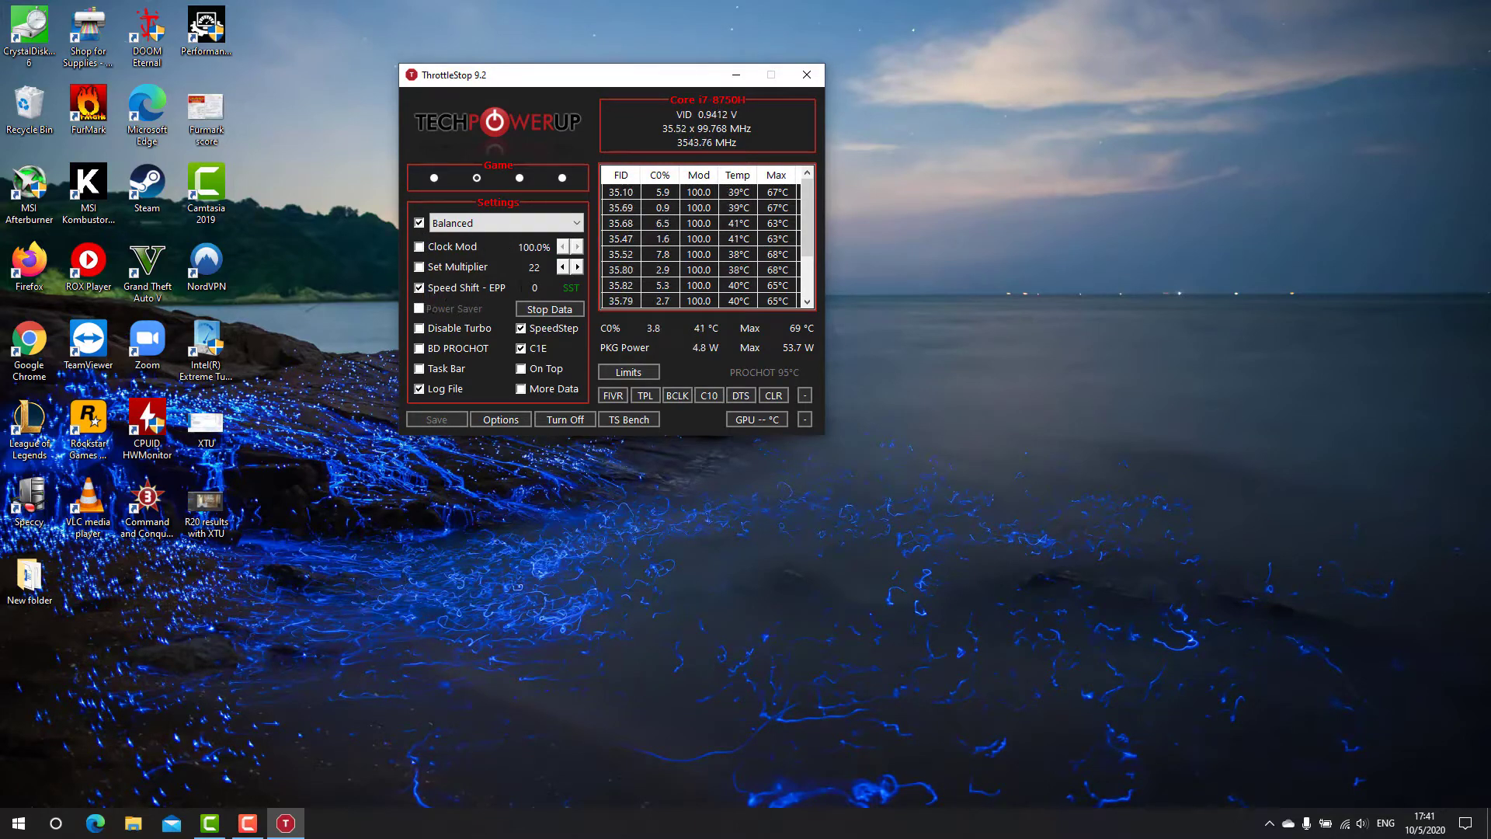
double_click(523, 287)
click(550, 288)
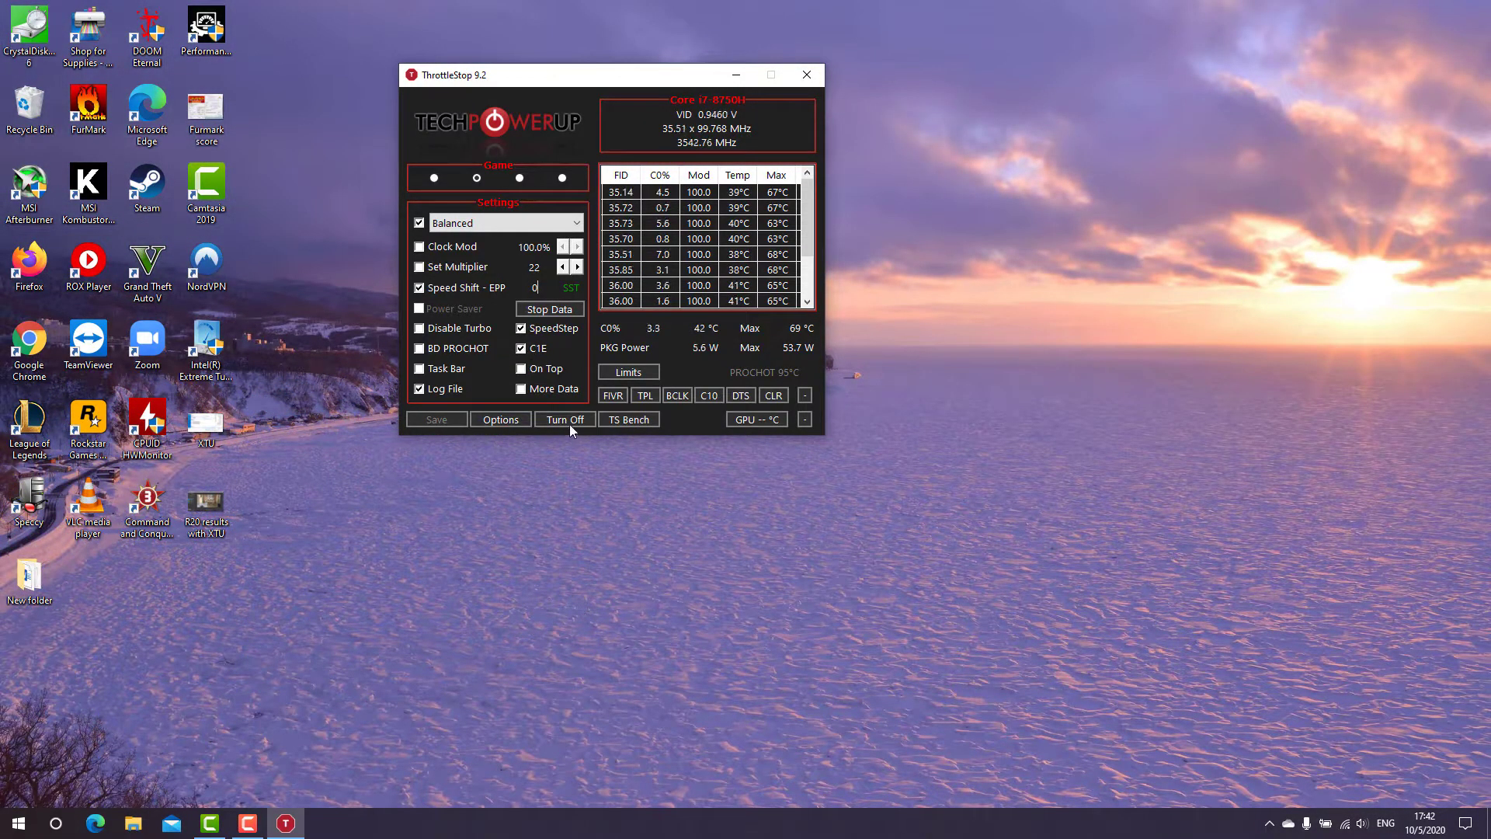
Step: Review the CPU Core and CPU Cache voltage settings in Turbo FIVR Control, and accept them with the immediate-save option
click(612, 398)
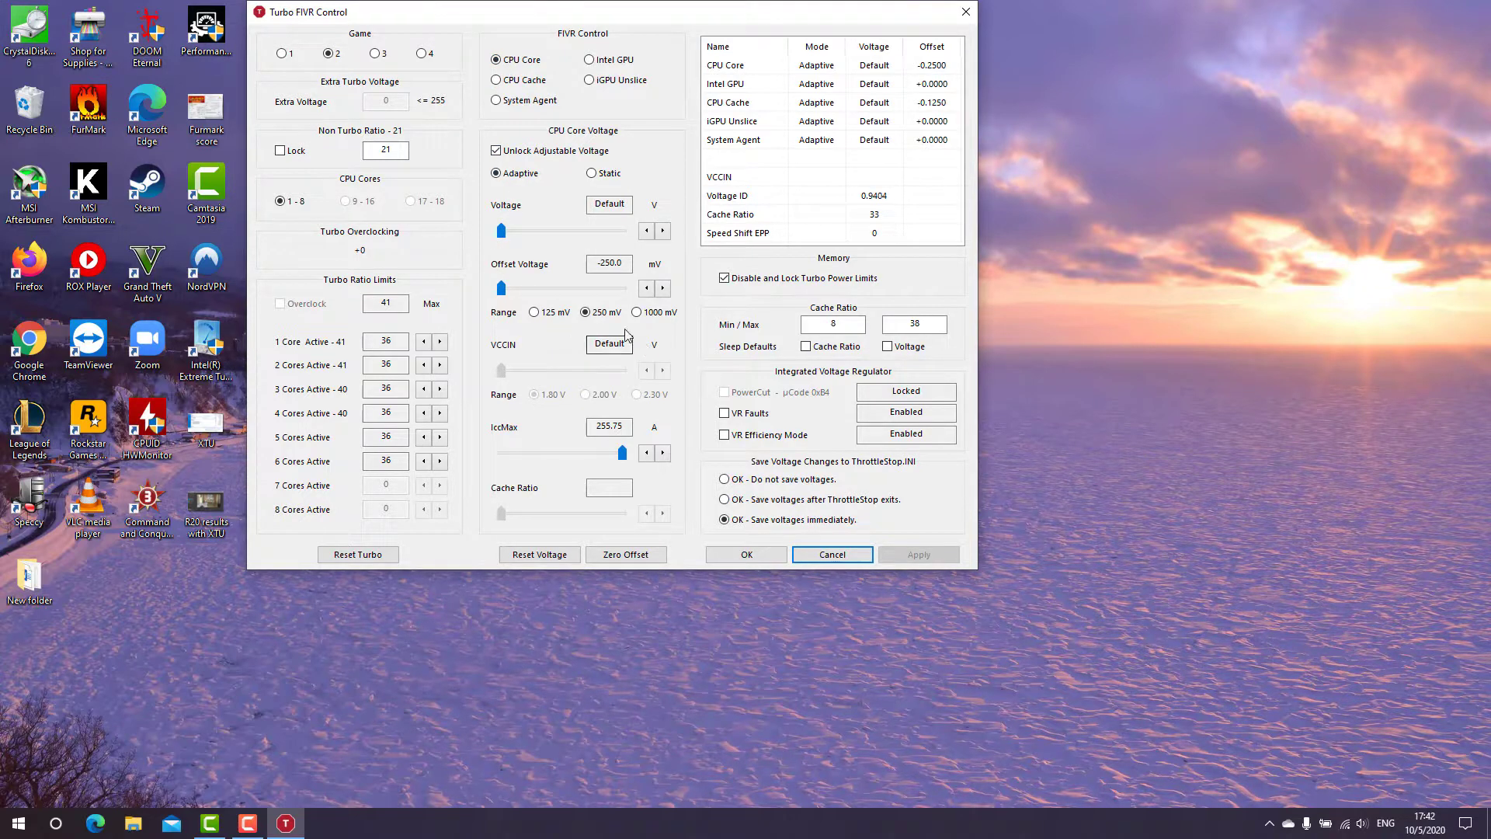
click(513, 81)
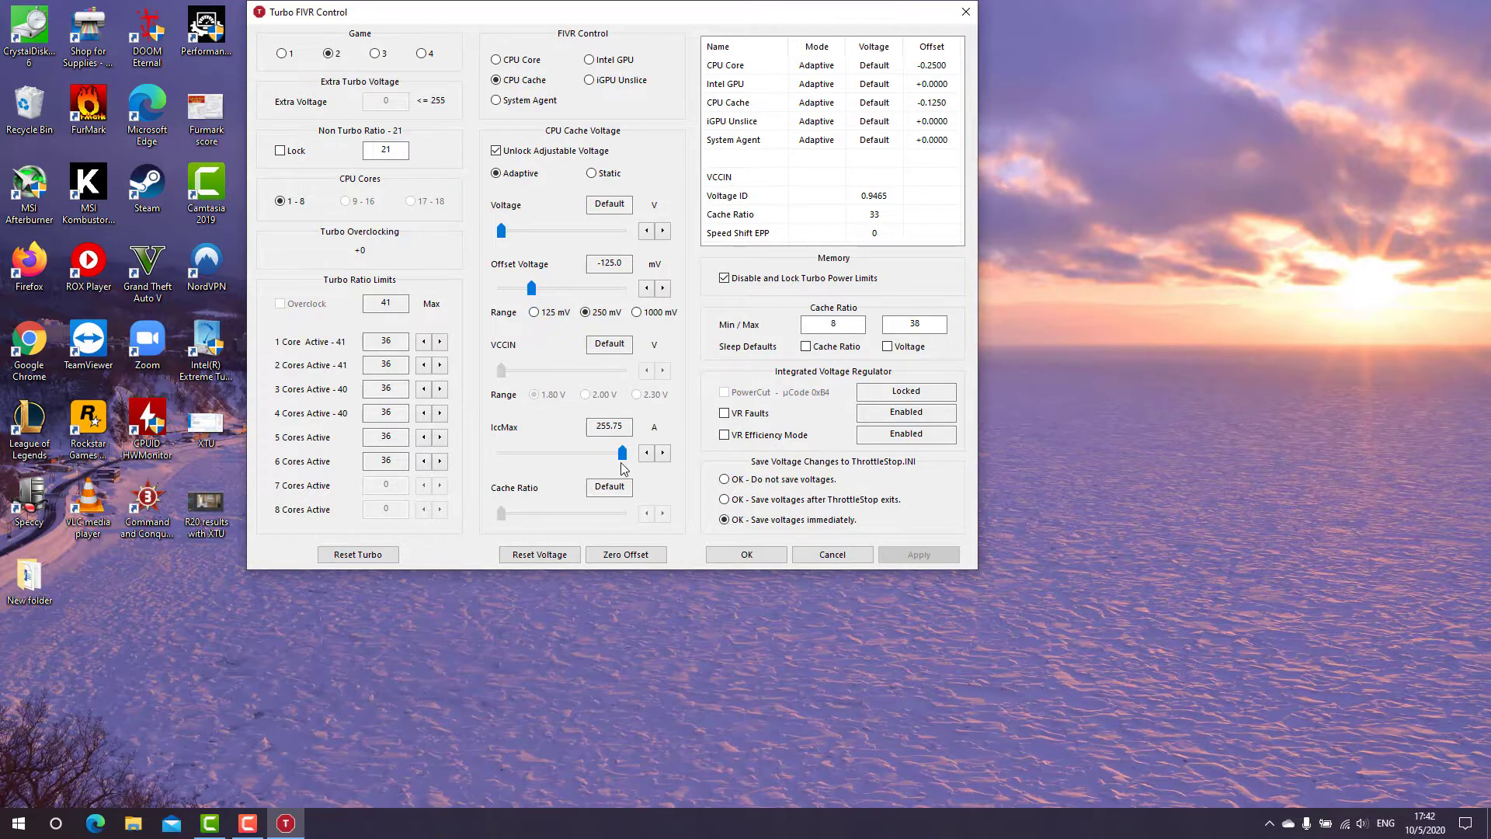
click(495, 60)
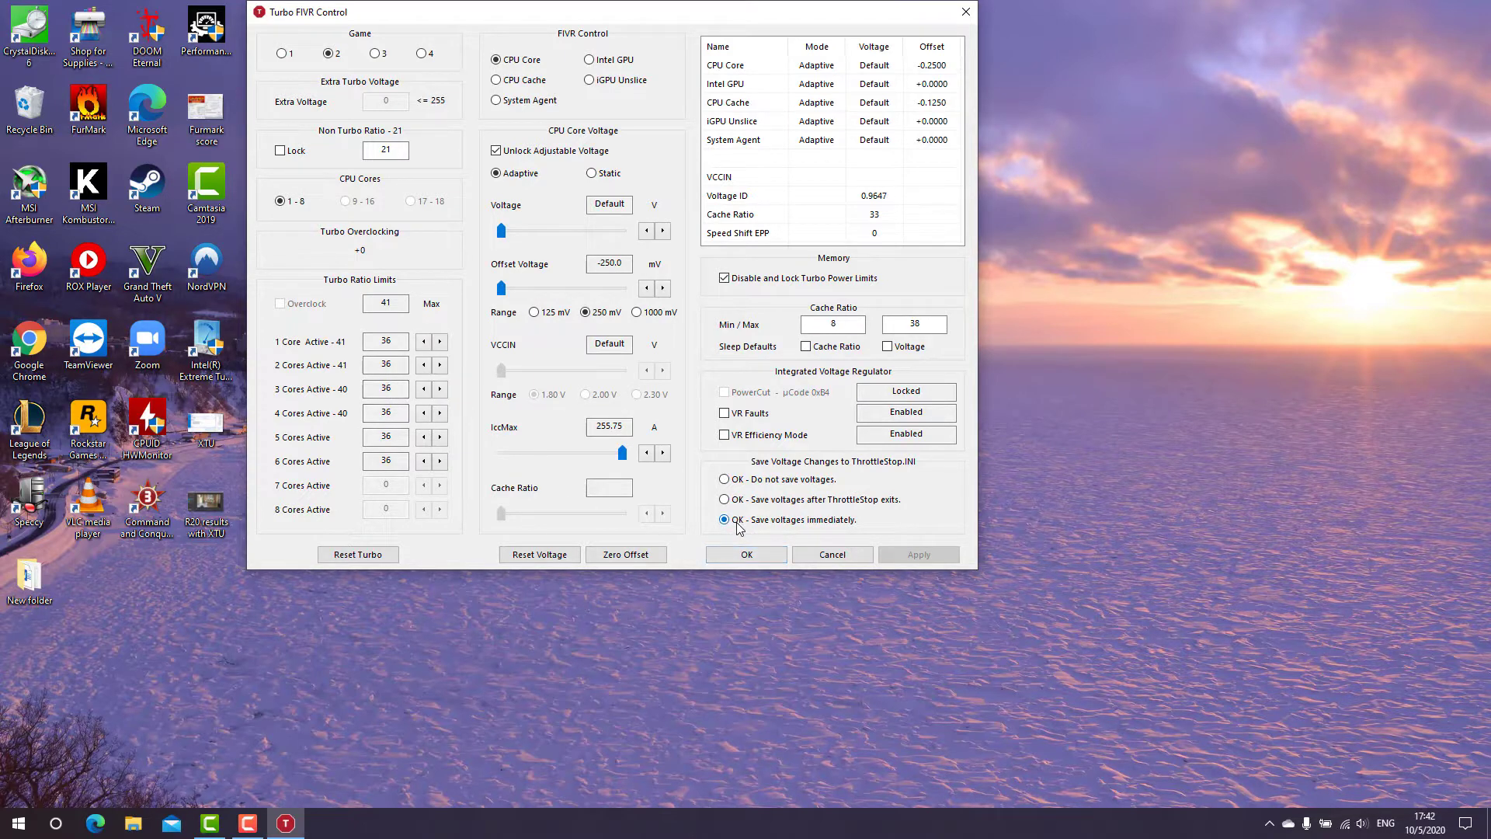
click(746, 555)
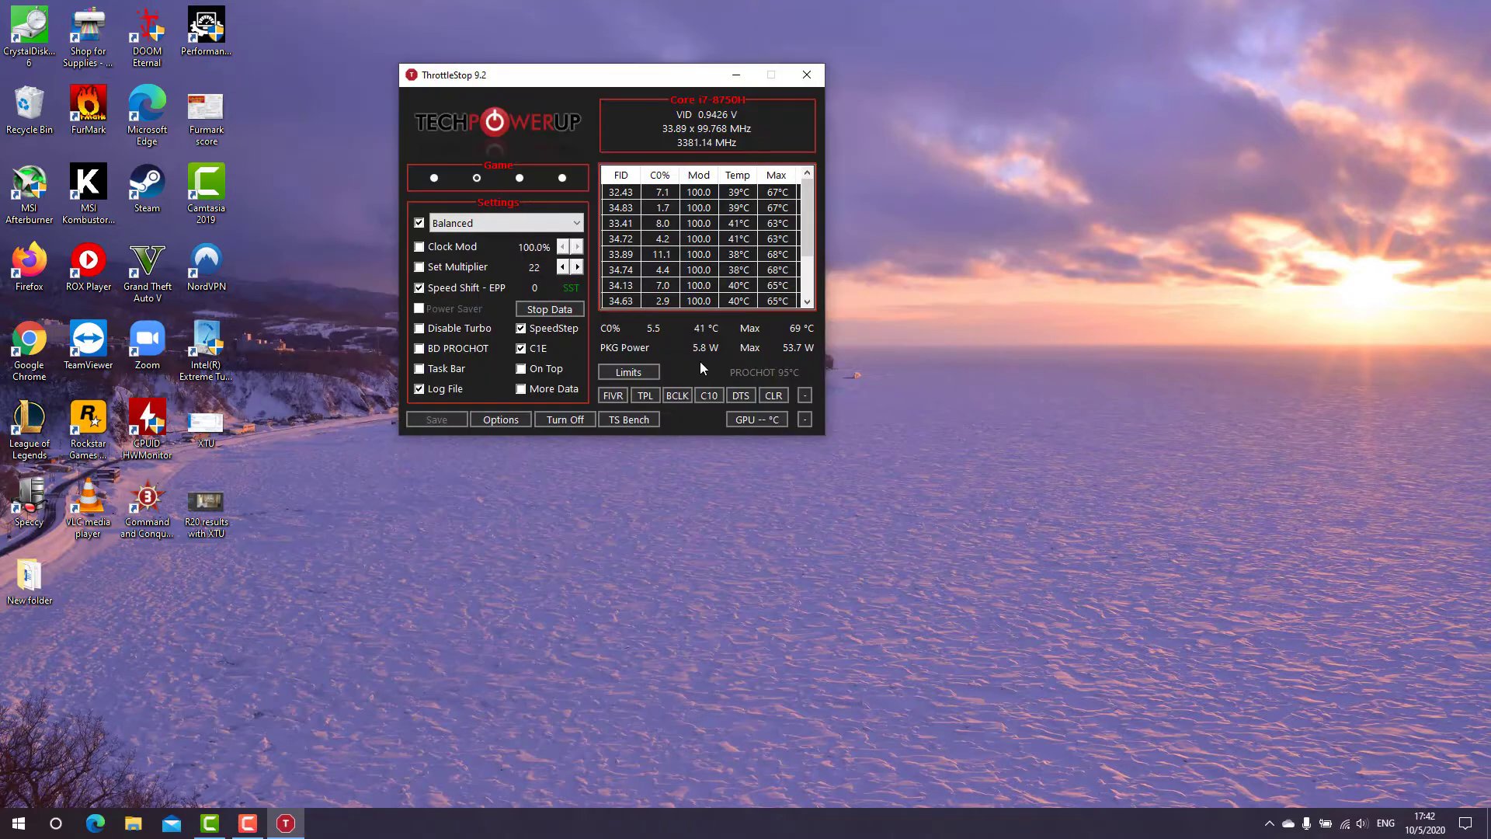
Step: Review the turbo boost power limits and time limit in Turbo Power Limits, and close the dialog without changes
click(645, 396)
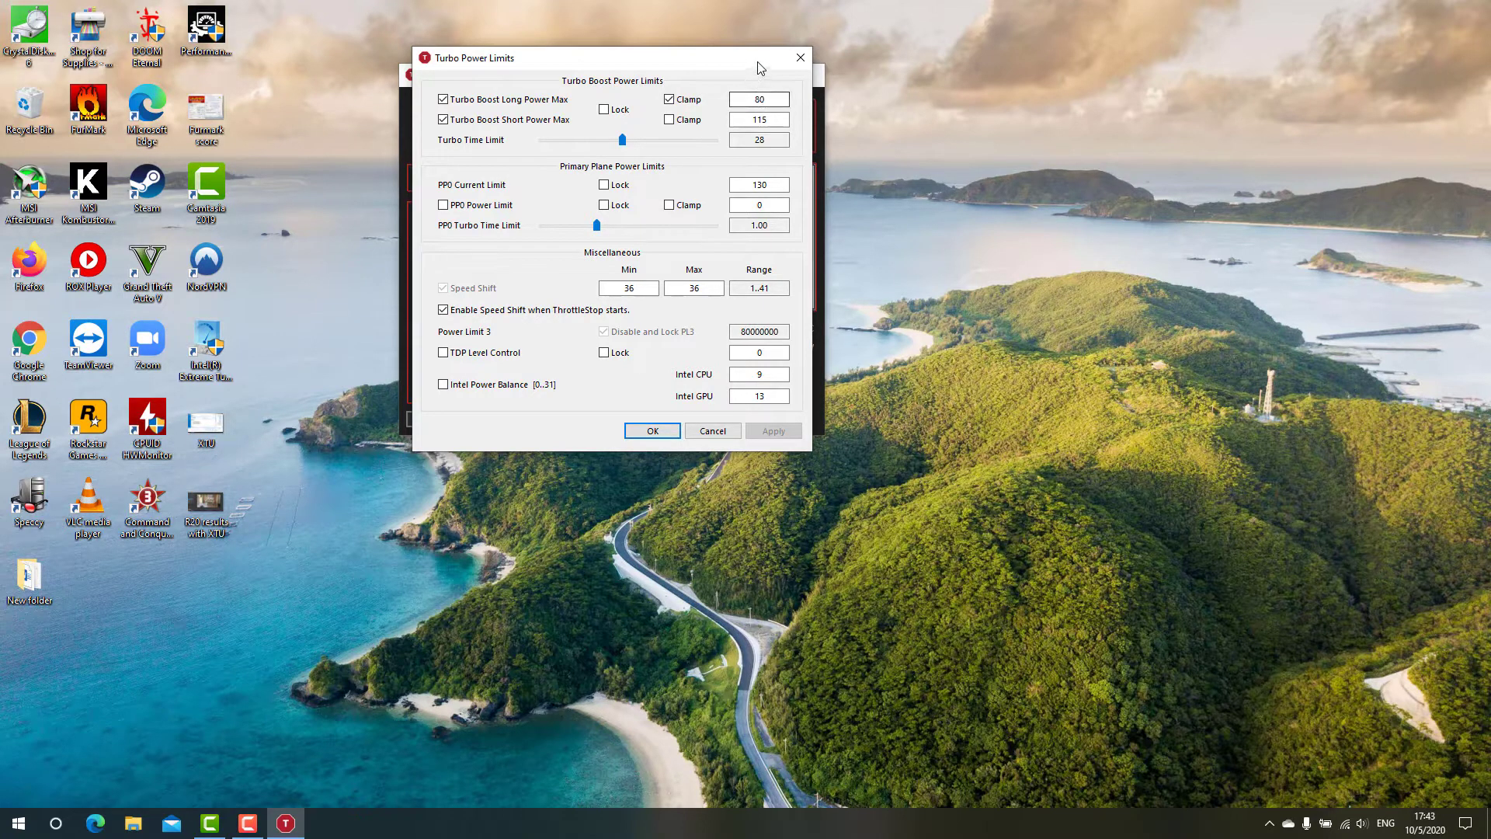
drag(759, 69, 485, 76)
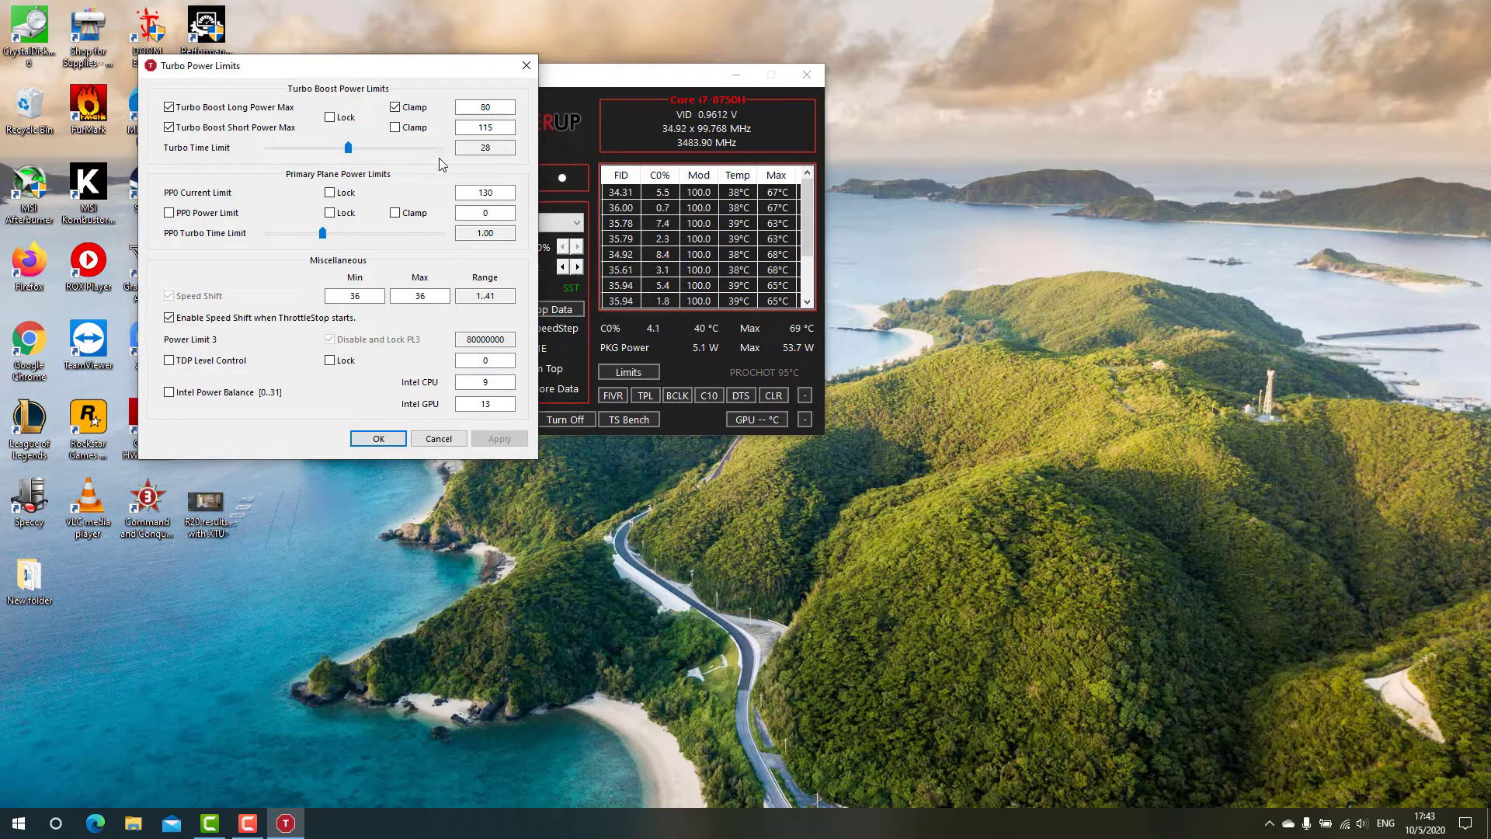
click(527, 66)
Step: Display the Limit Reasons monitor beside the main window and run a TS Bench test with 12 threads and size 96M
click(629, 373)
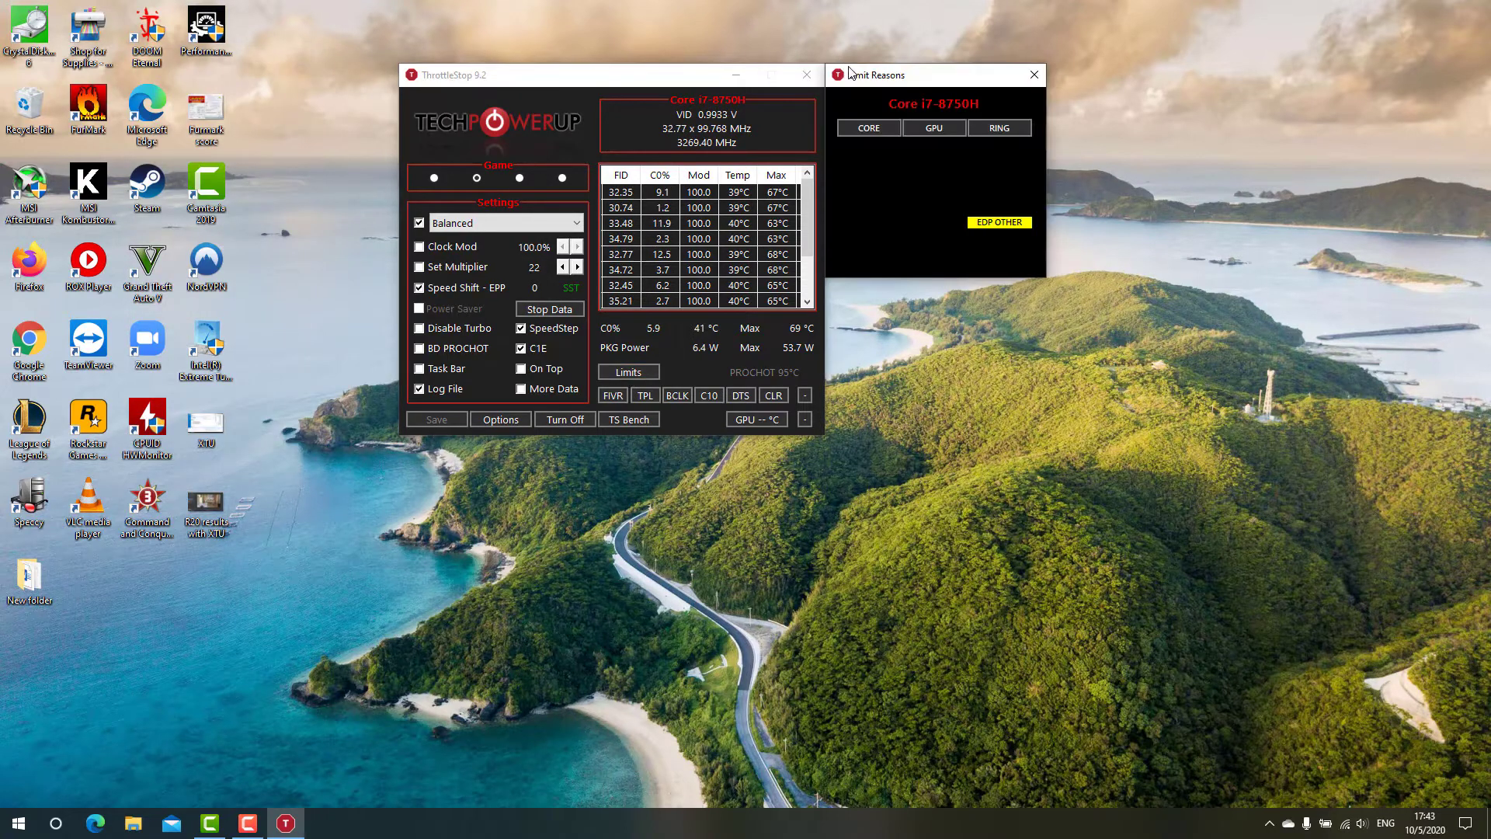
drag(884, 77, 942, 80)
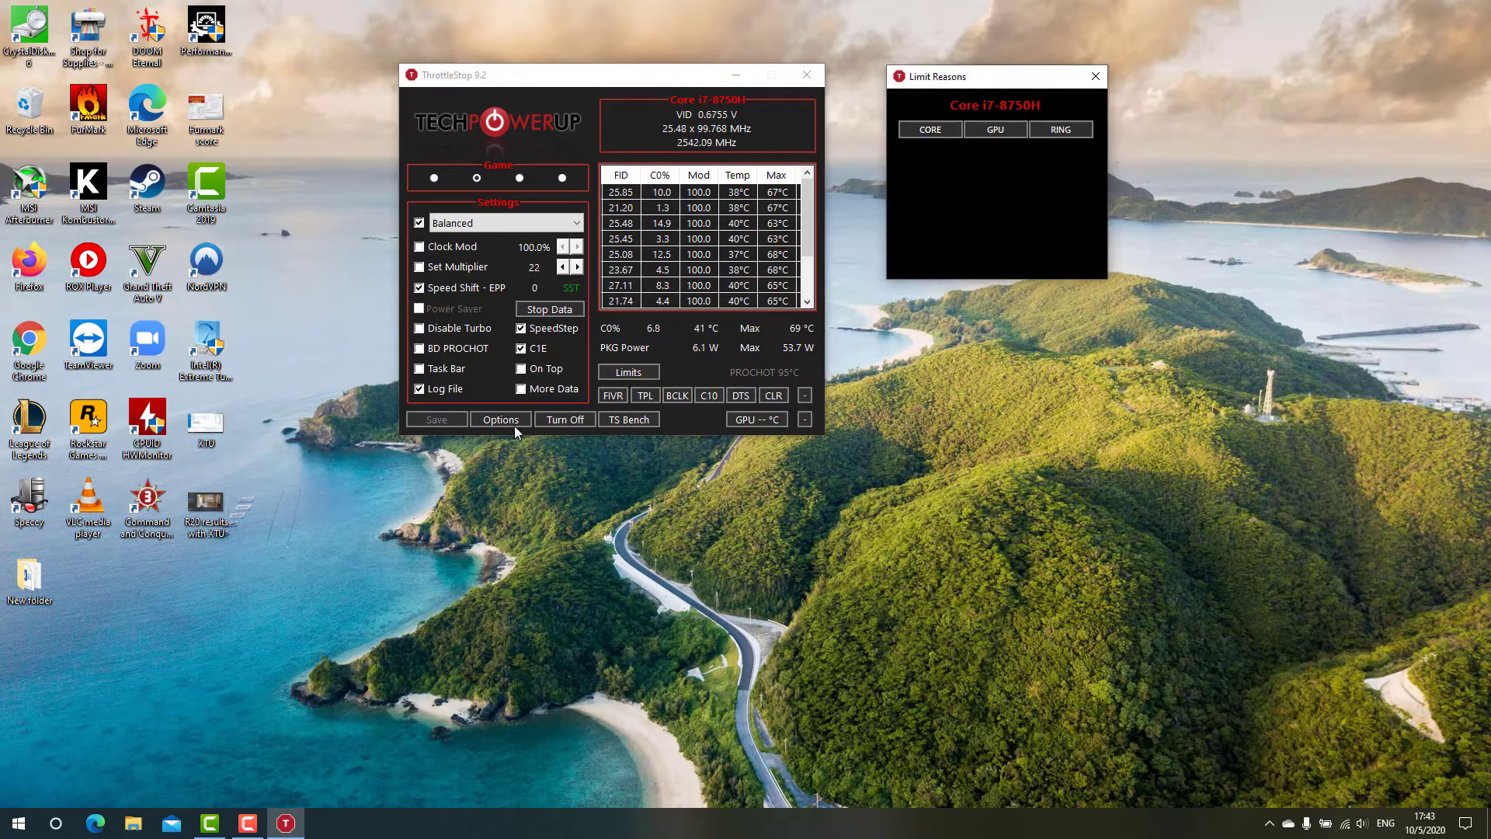
click(630, 420)
drag(964, 85, 1257, 91)
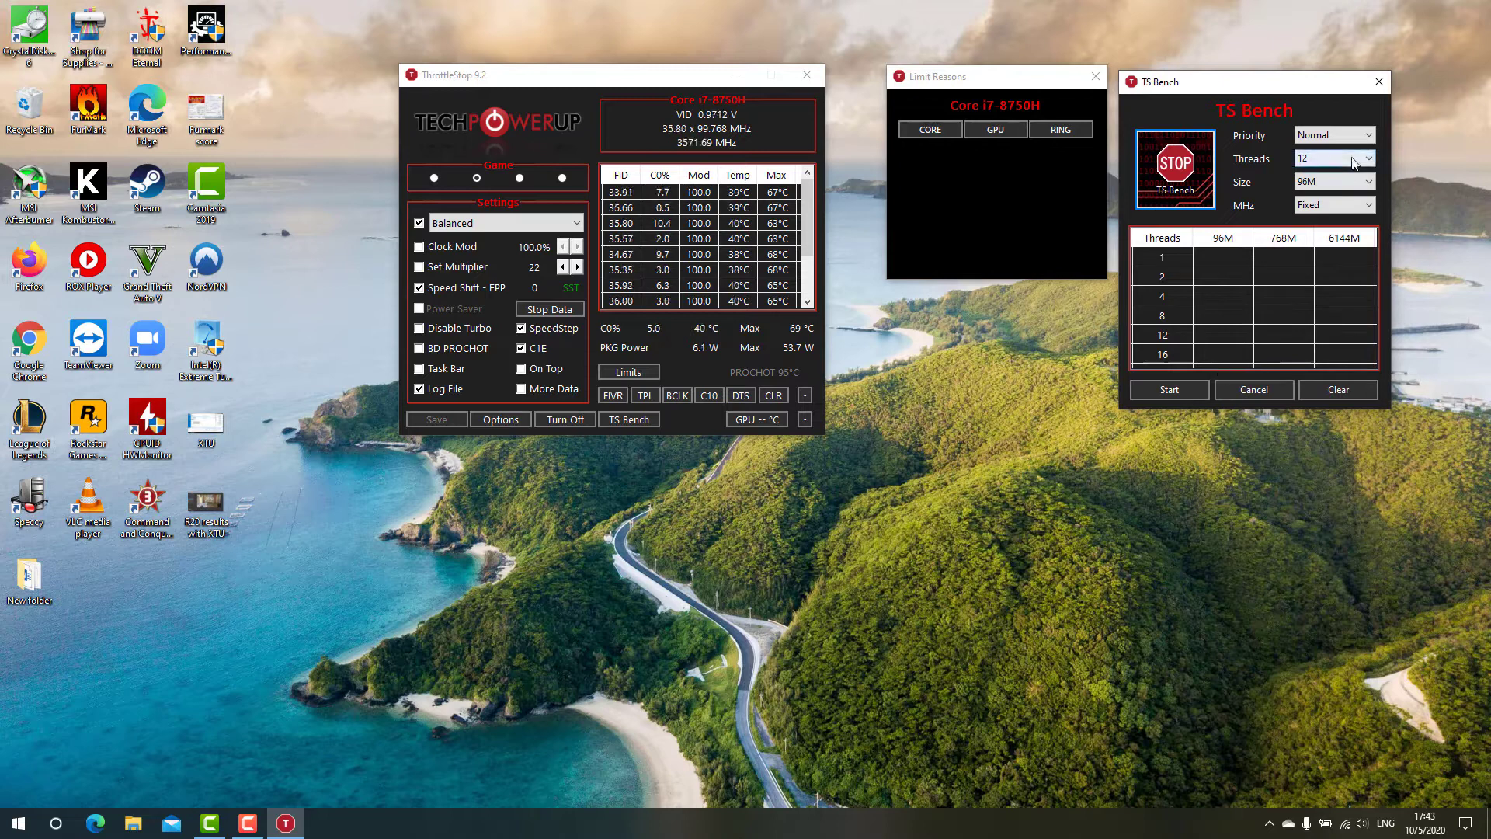
click(1169, 390)
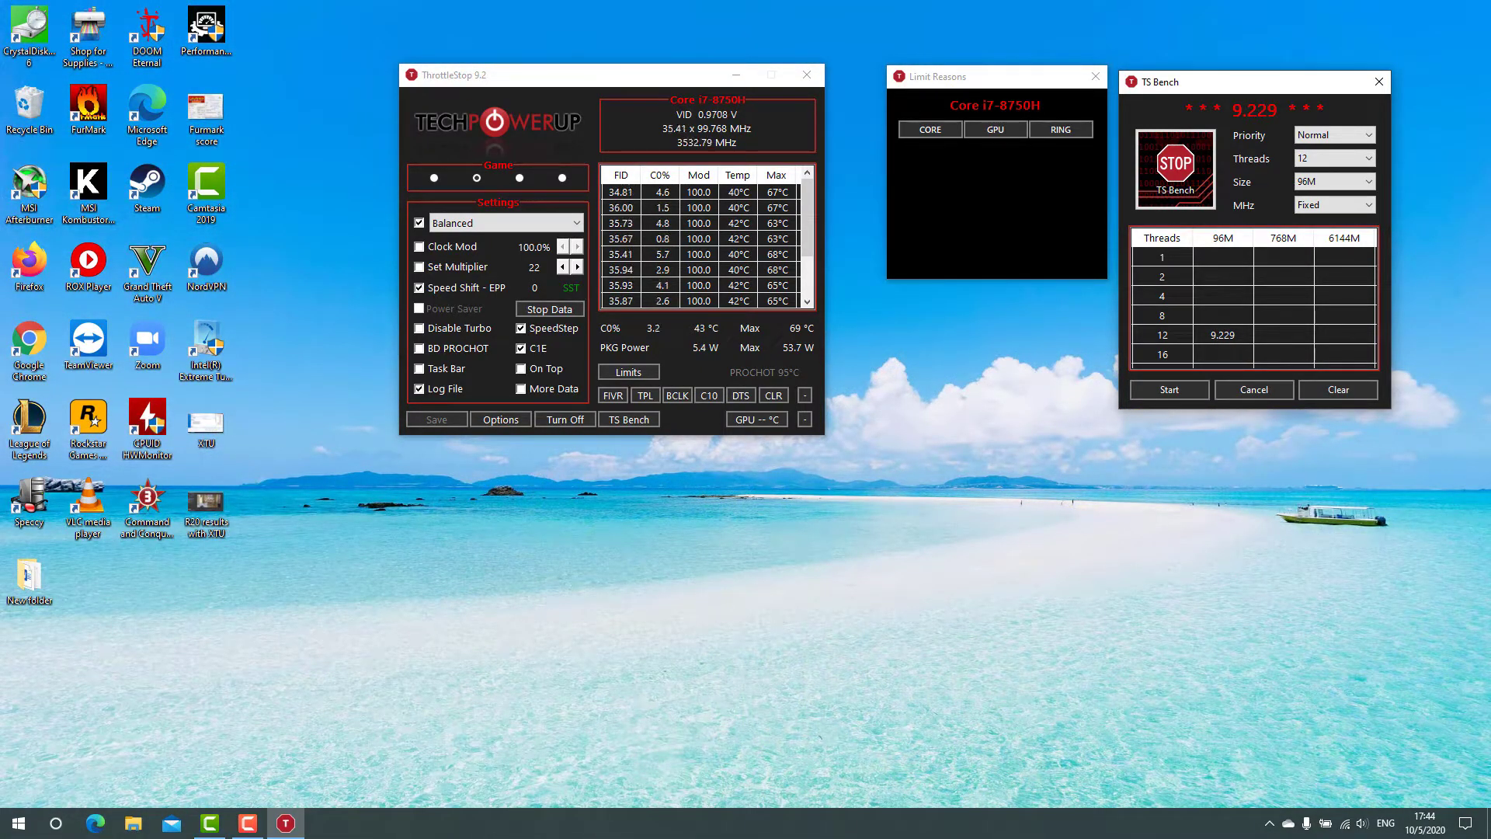
Step: Check the Speed Shift minimum and maximum values in Turbo Power Limits, and accept the dialog
click(646, 395)
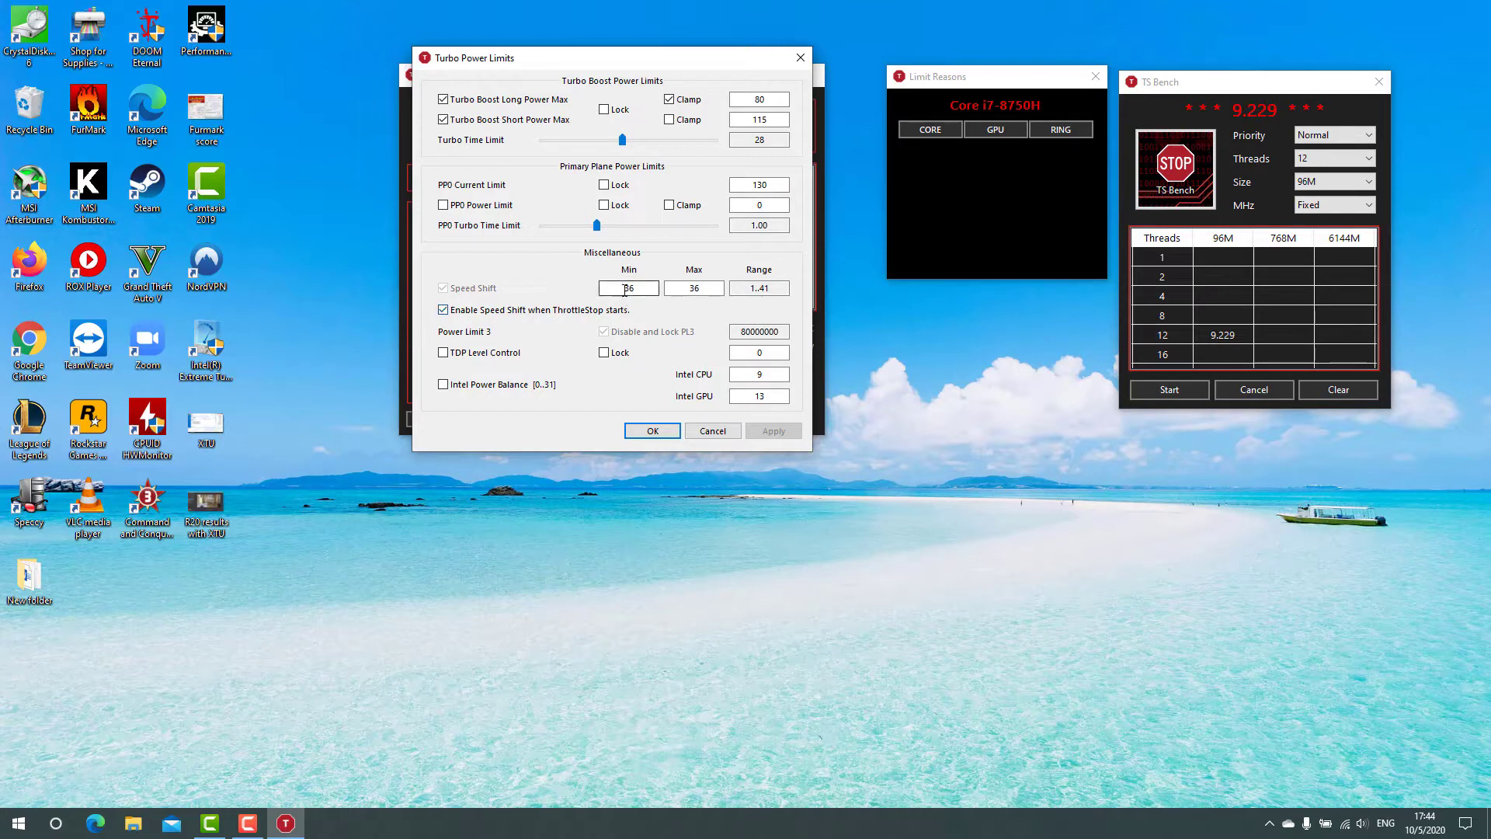
click(703, 286)
click(653, 431)
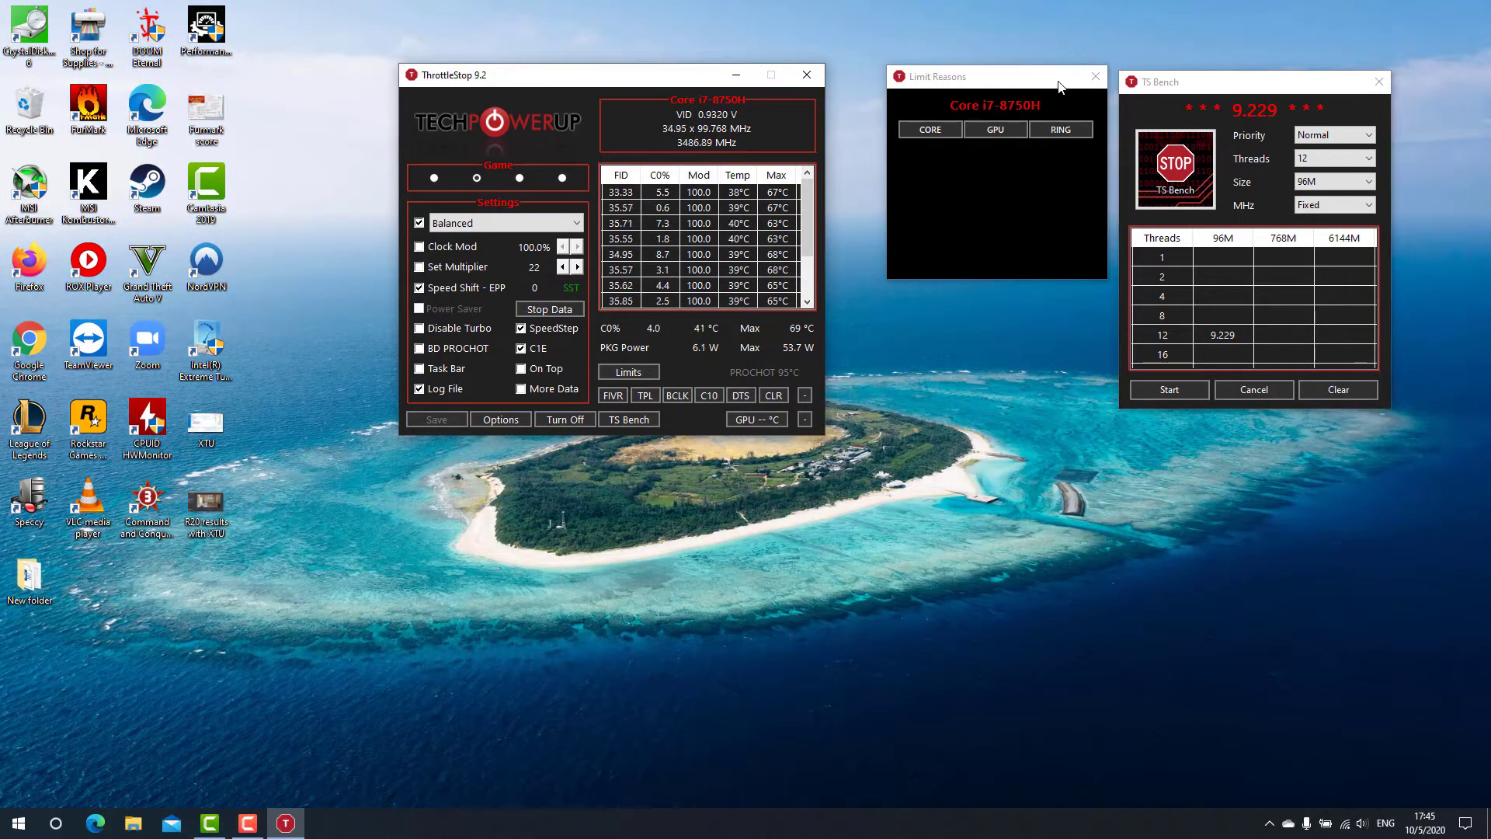
Step: Close the Limit Reasons and TS Bench windows, and reposition the main ThrottleStop window
click(1093, 78)
click(1379, 82)
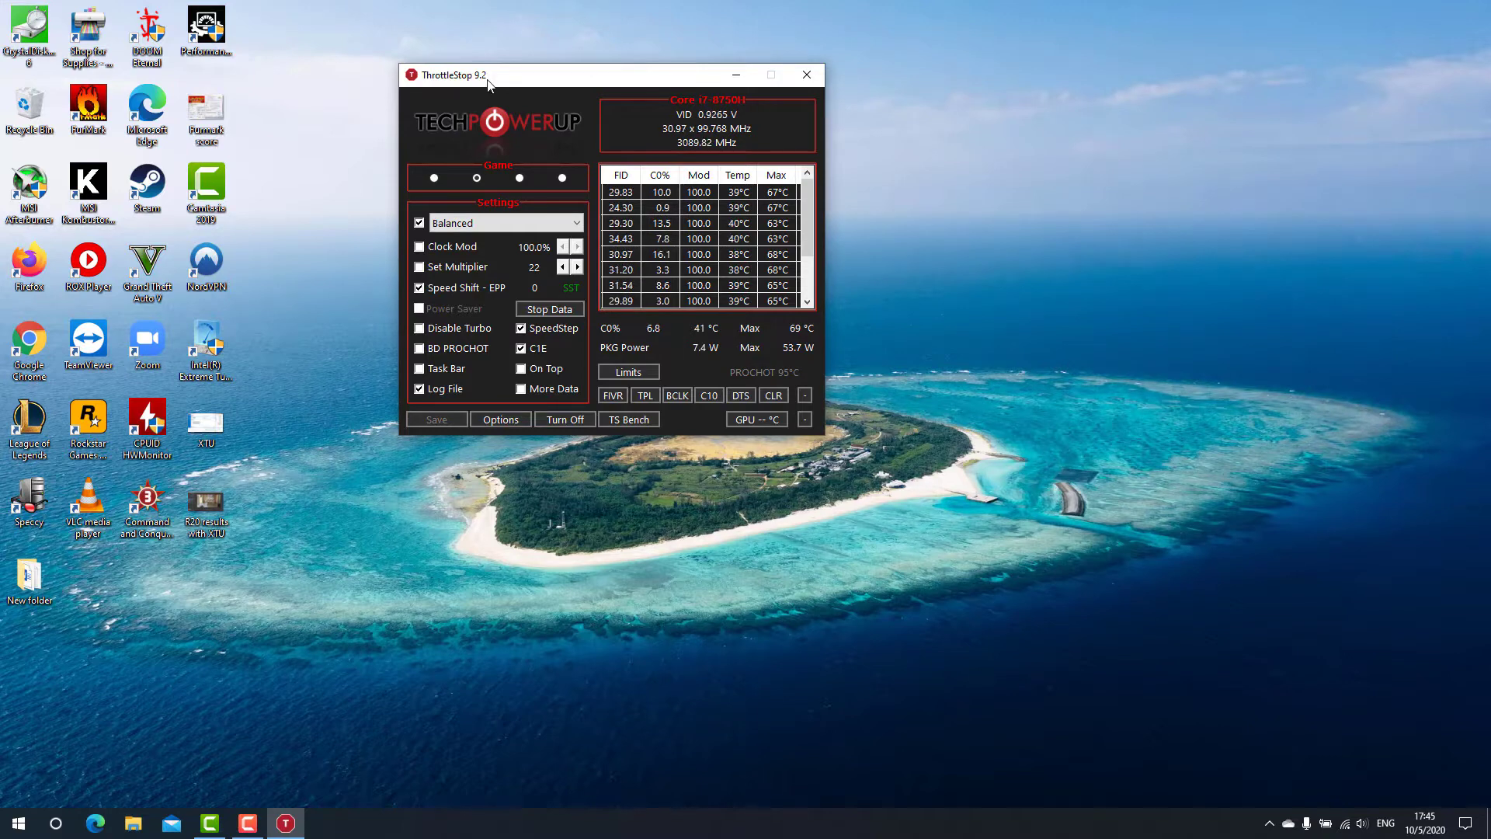
drag(488, 79, 640, 51)
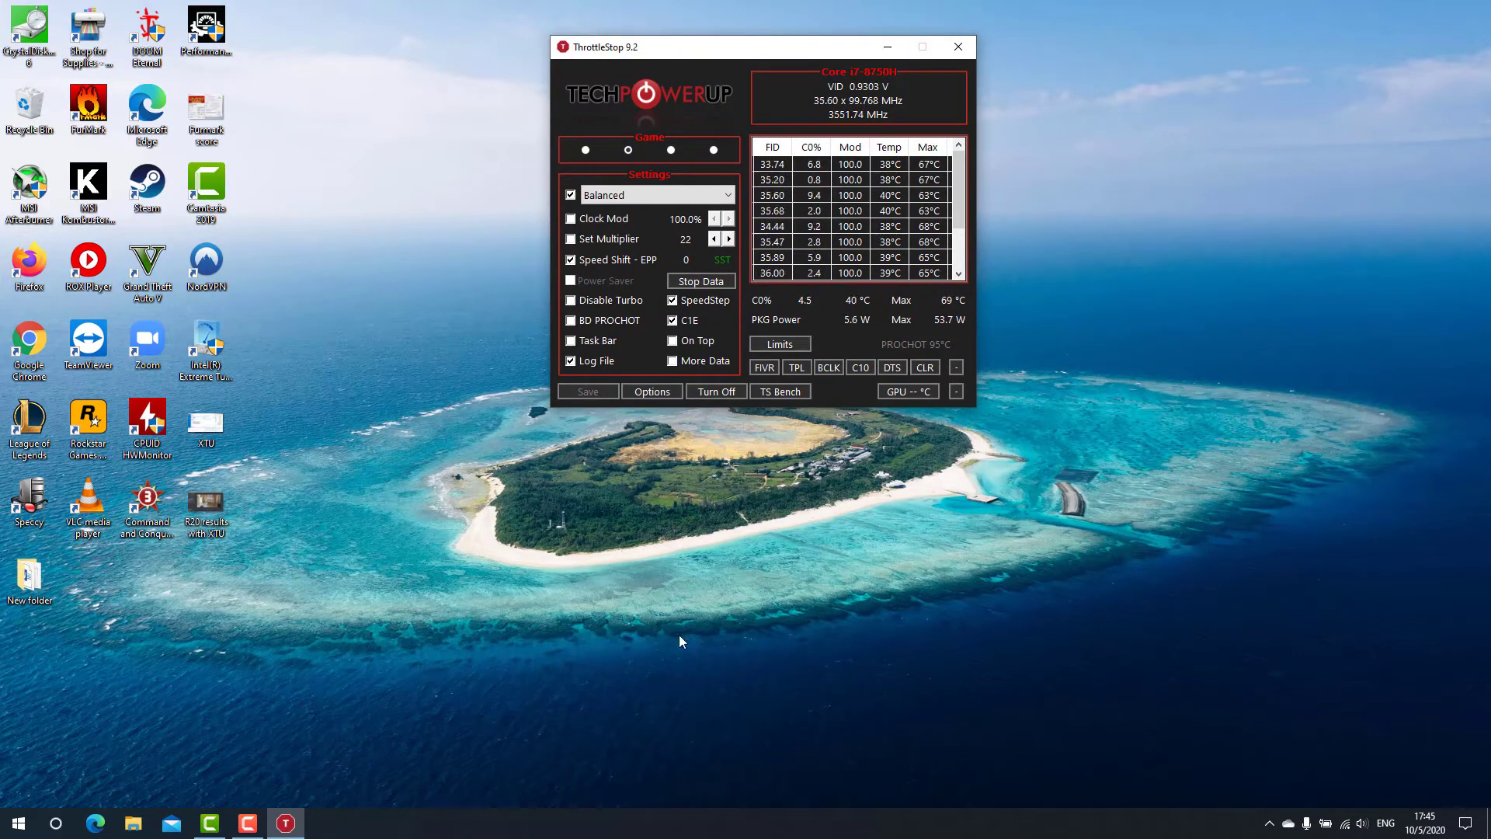
Step: Switch to Task Scheduler and find the existing Throttlestop task in the Task Scheduler Library
key(super)
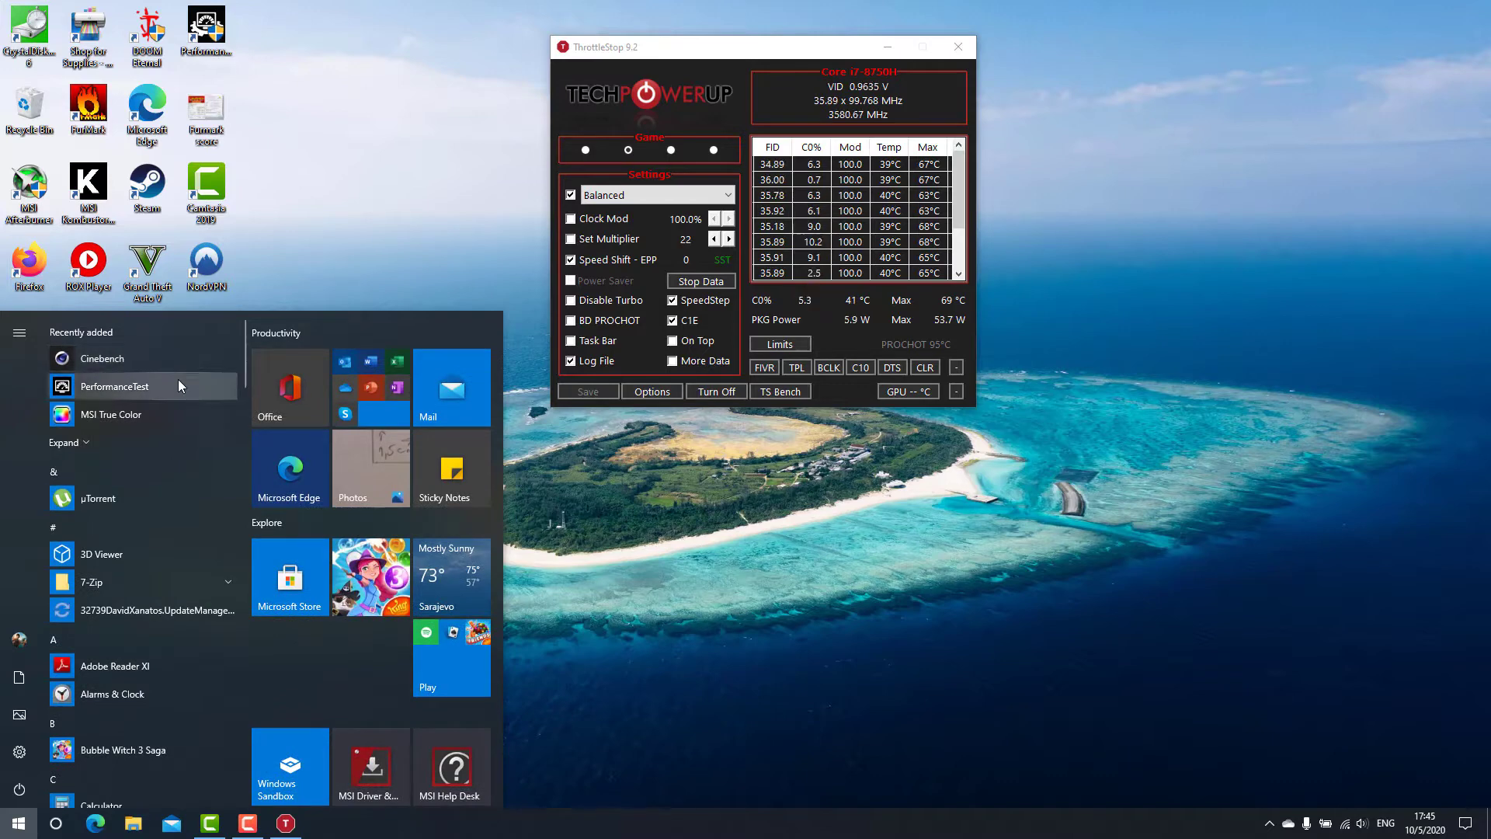
scroll(449, 427, down, 5)
right_click(342, 479)
click(723, 521)
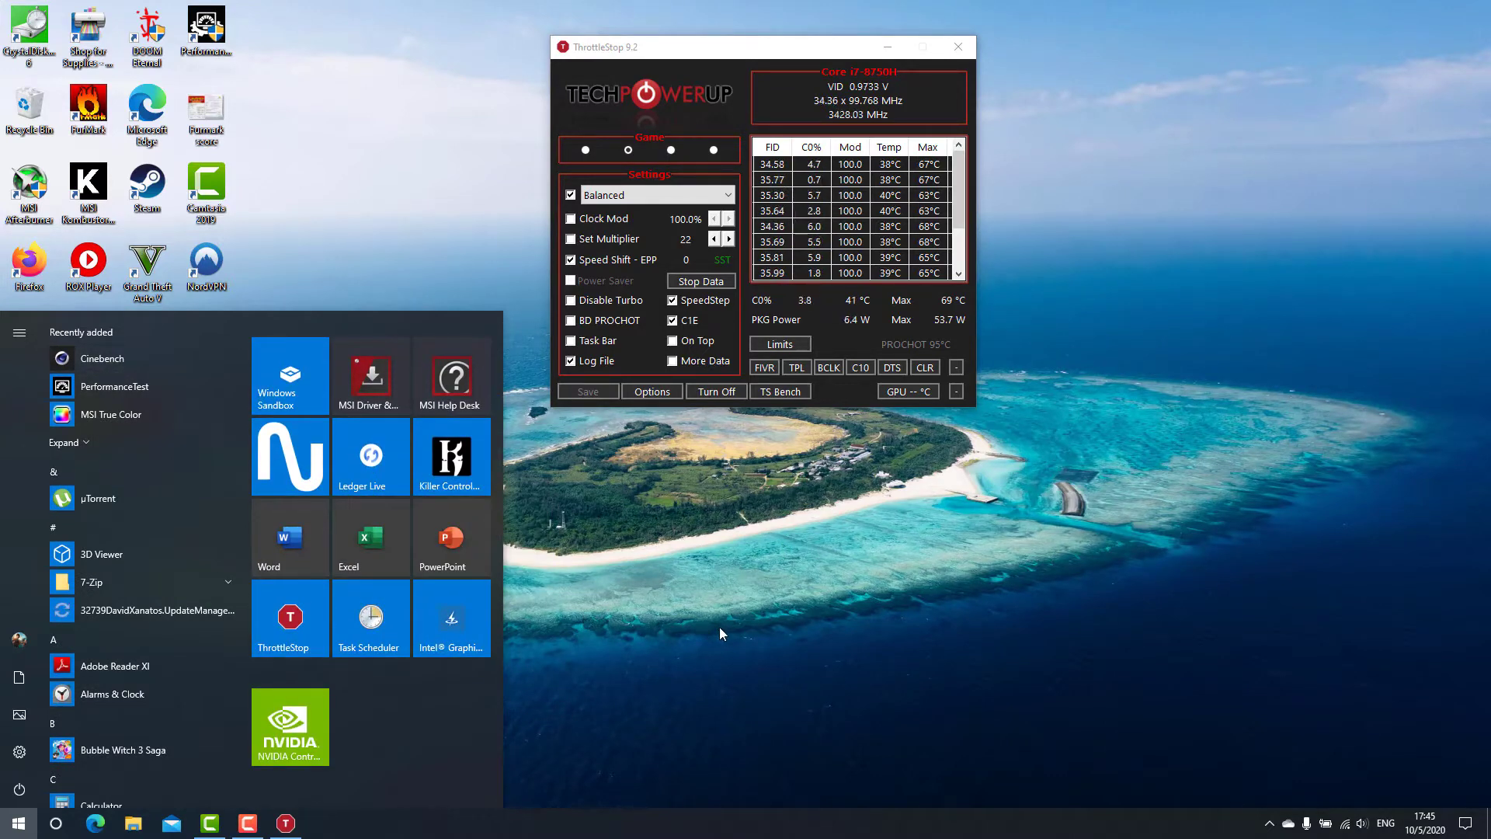
click(373, 615)
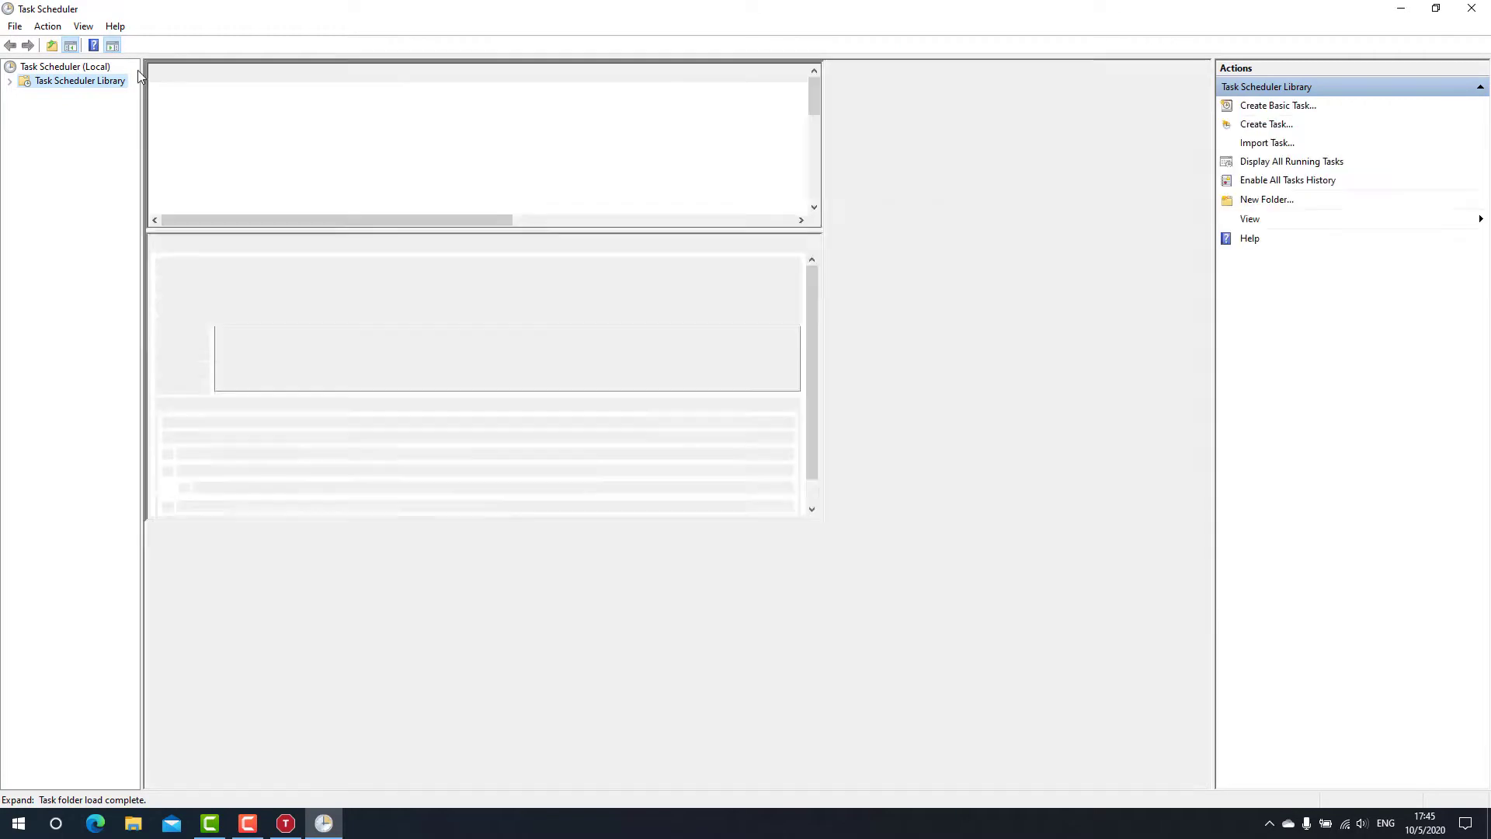
scroll(433, 230, down, 5)
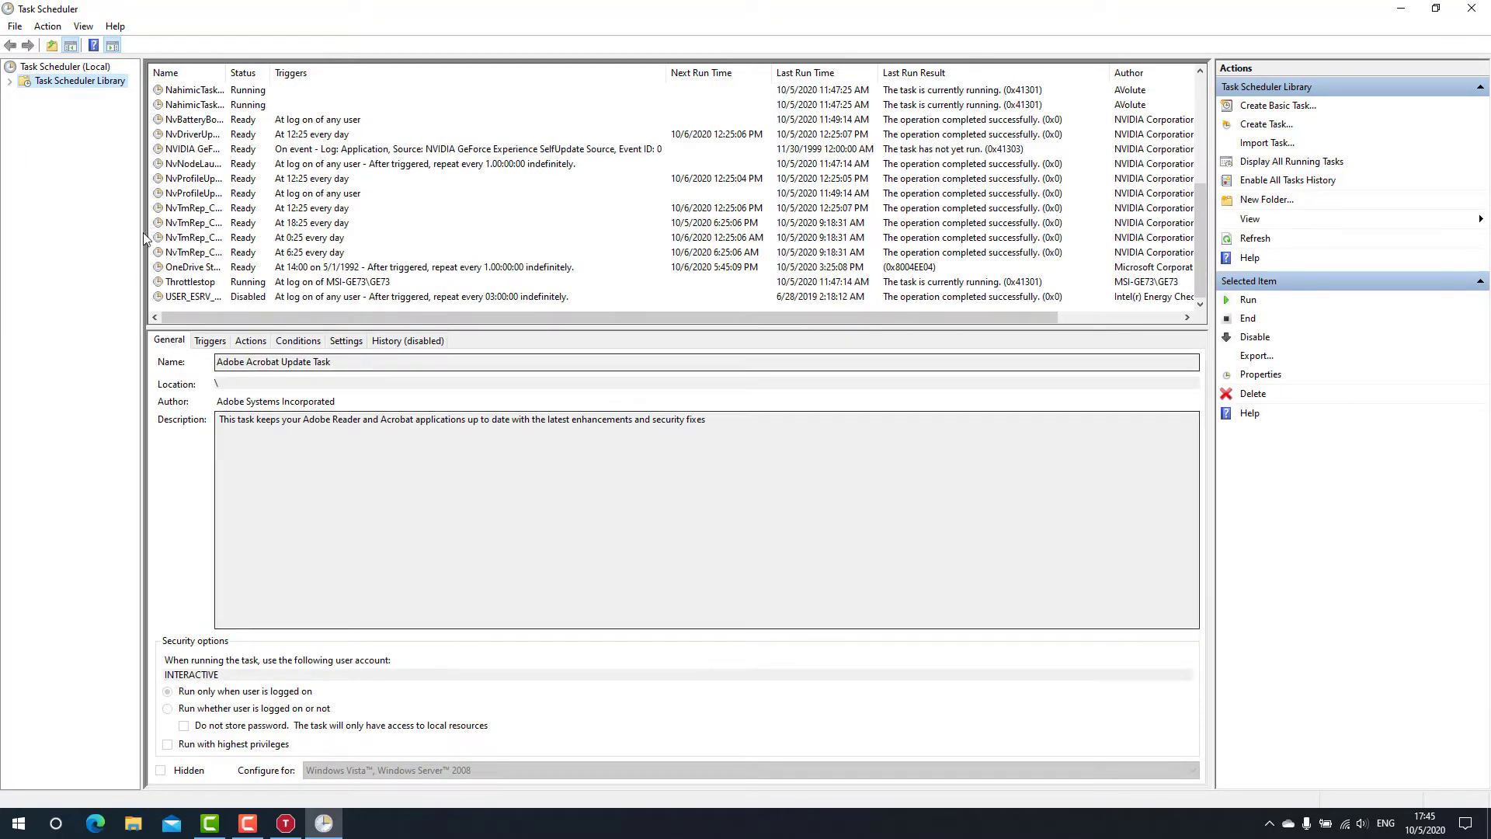
Step: Set up a basic task named "ths" with the trigger "When I log on" and the action "Start a program"
click(1278, 109)
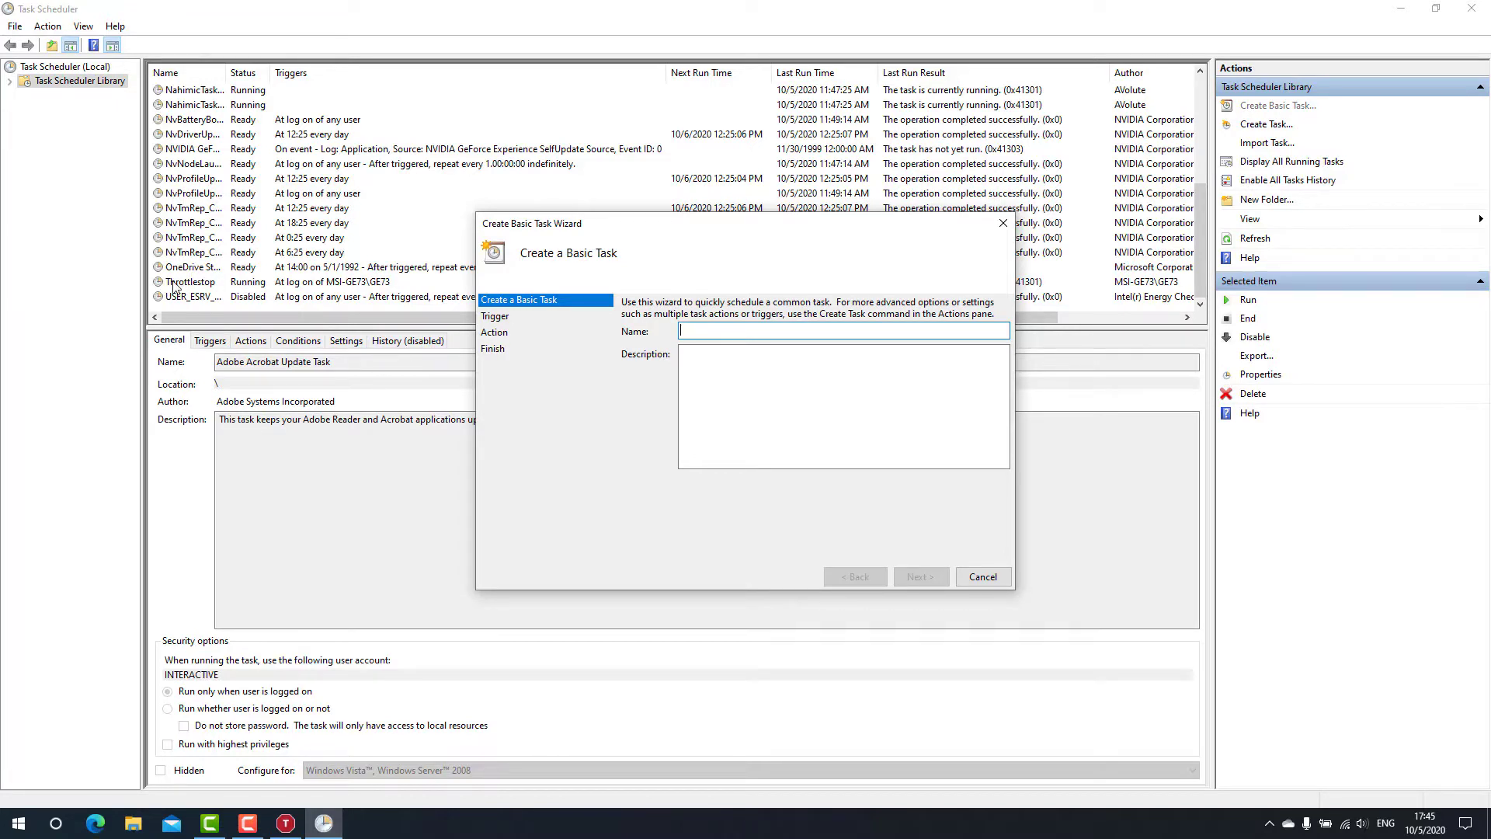
text(ths)
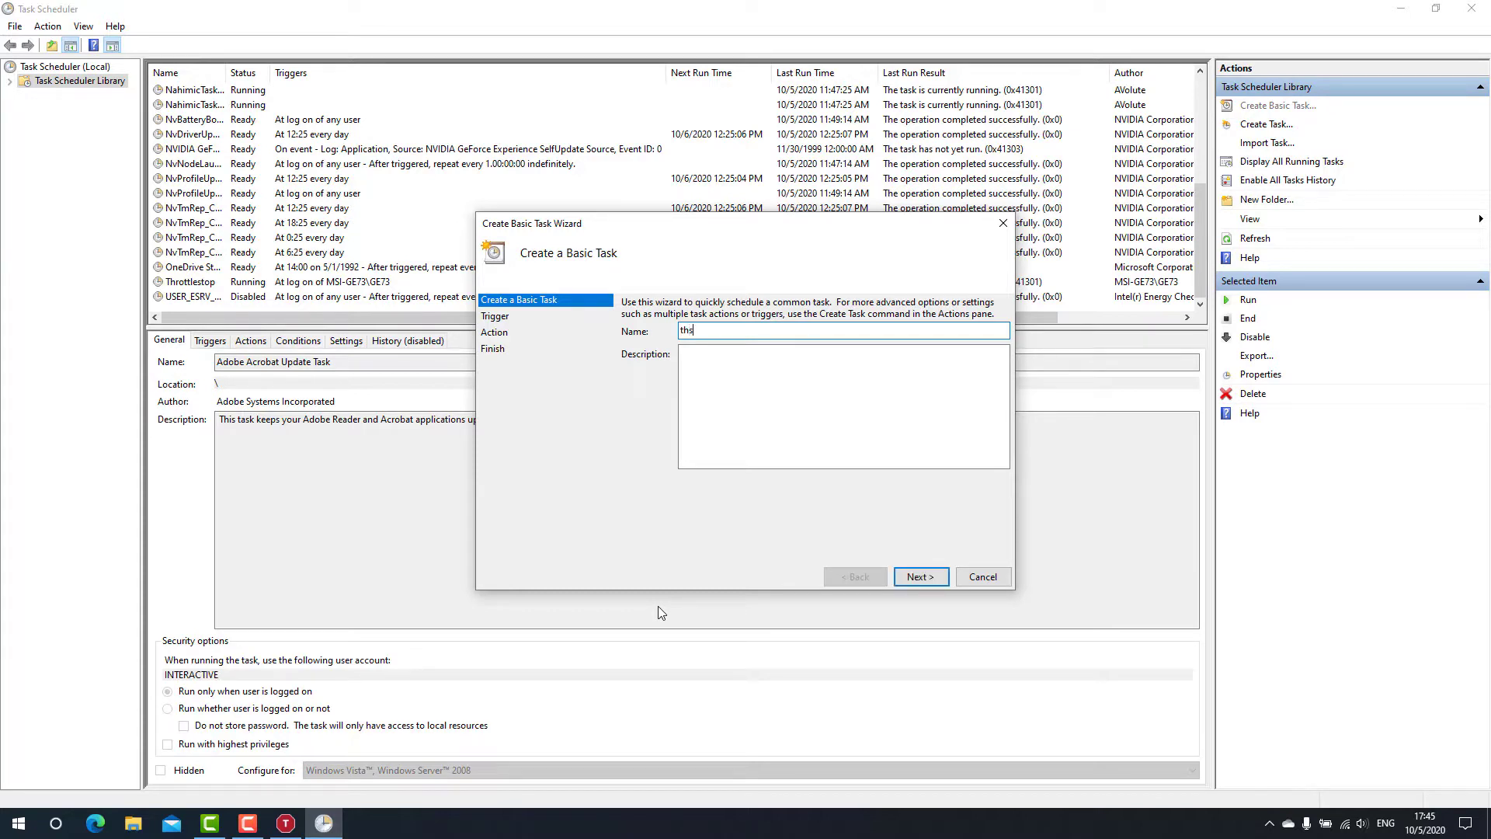
click(921, 577)
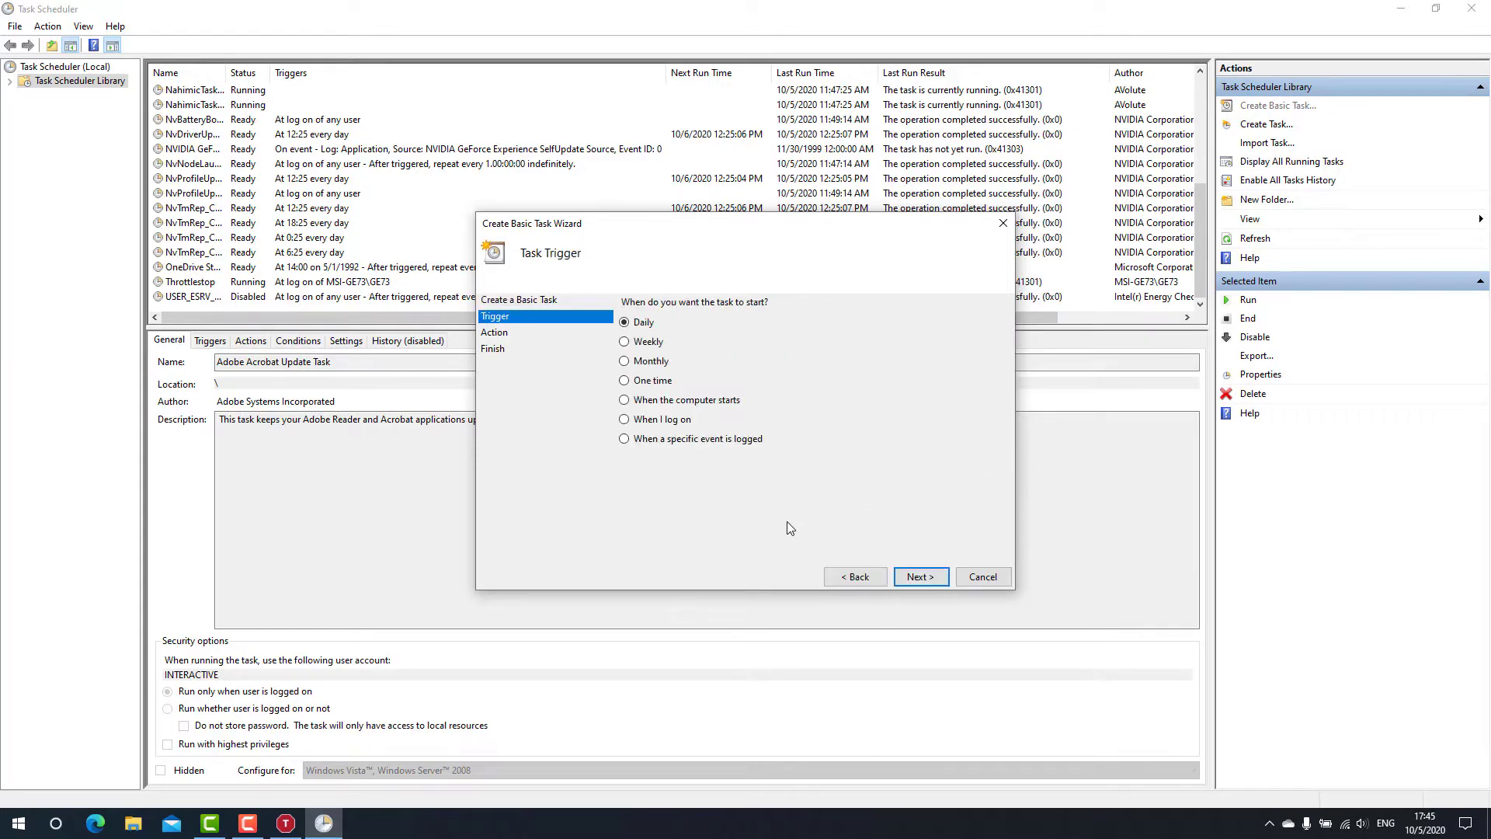
click(650, 420)
click(914, 578)
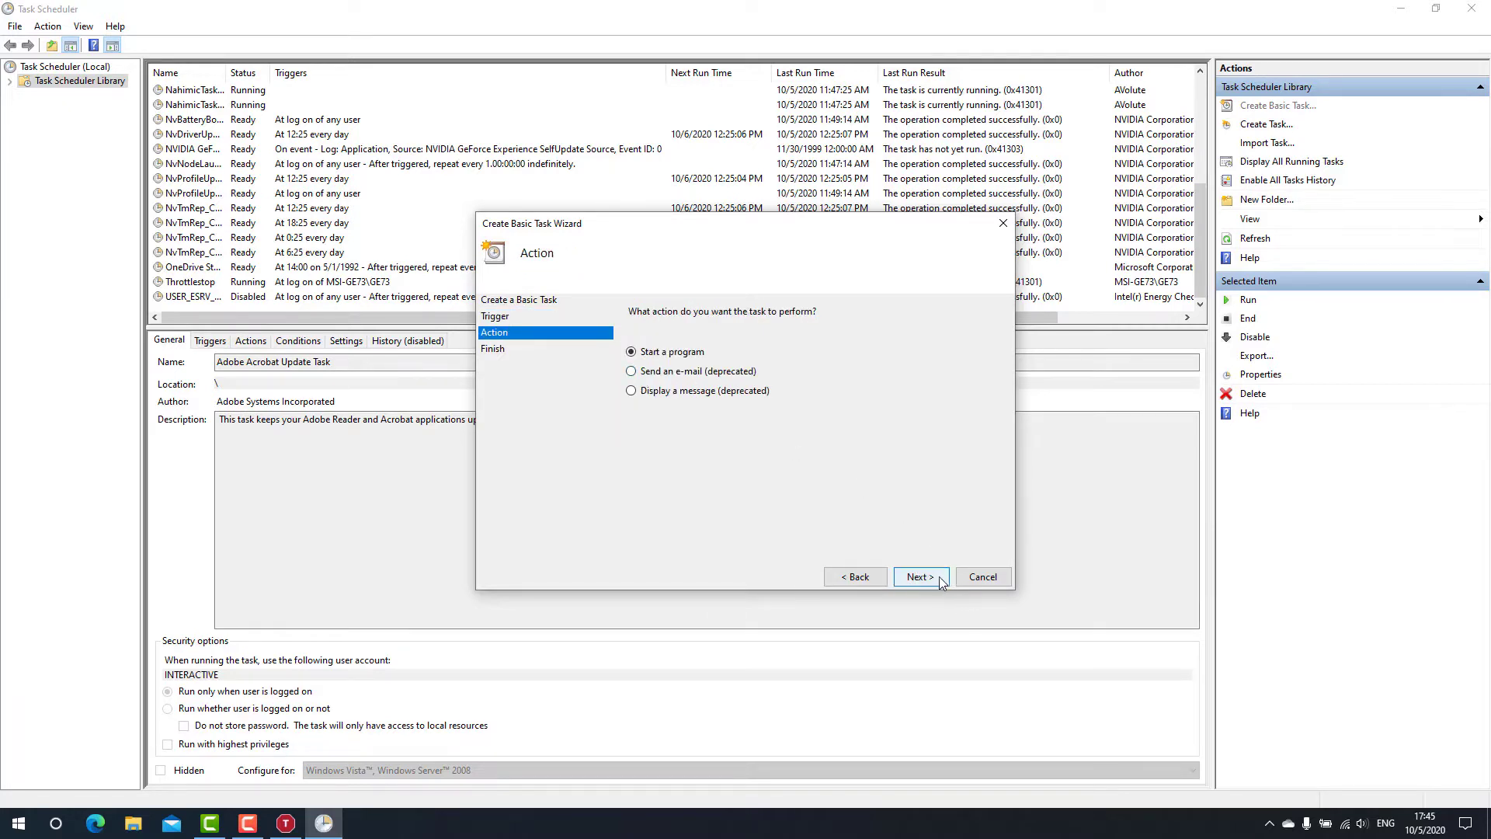
click(940, 579)
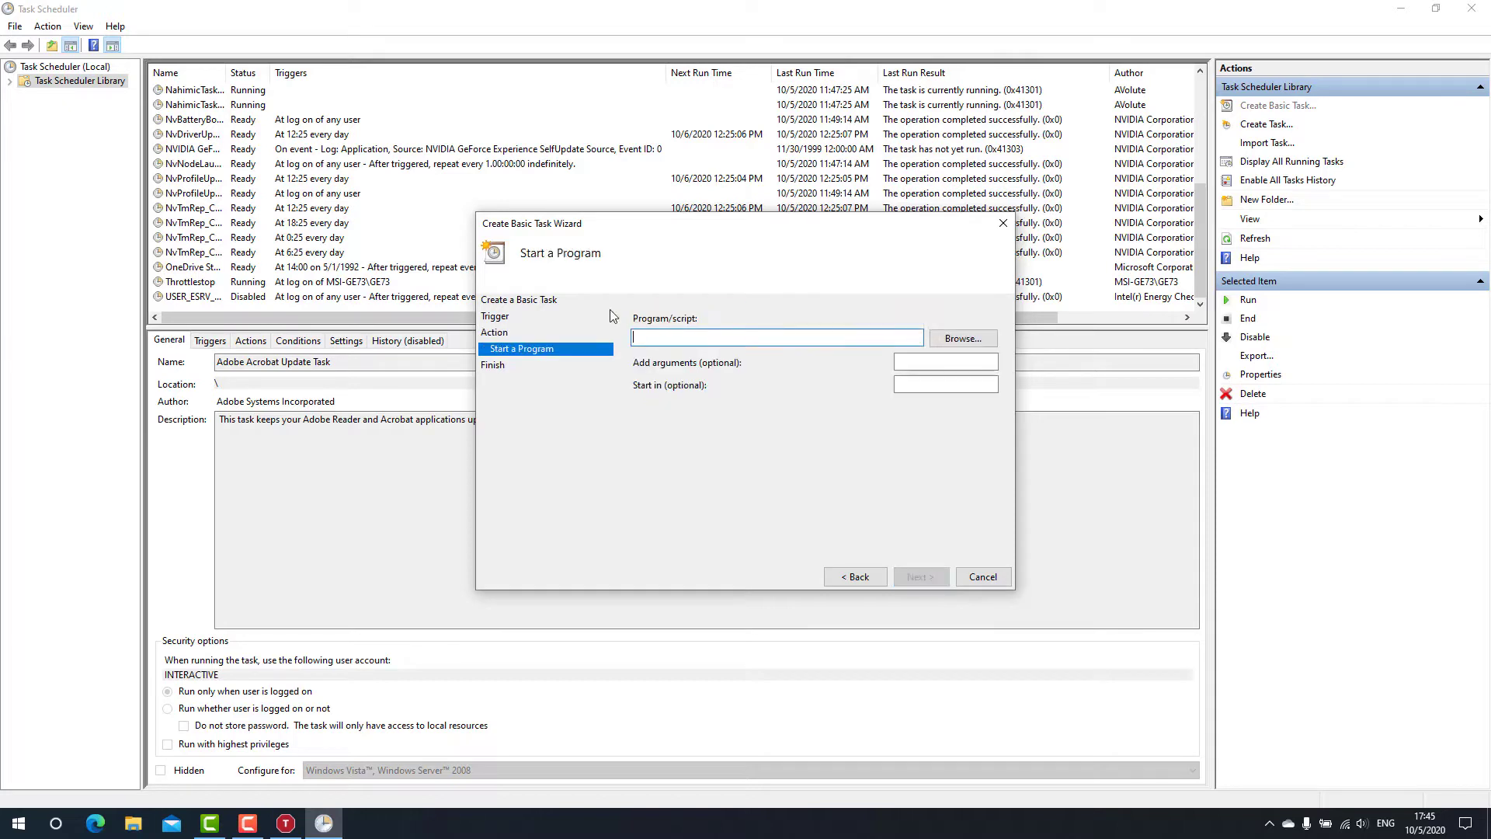
Step: Choose the ThrottleStop application from C:\ThrottleSTOP\ThrottleStop_9.0 as the program for the task to start
click(950, 341)
click(681, 431)
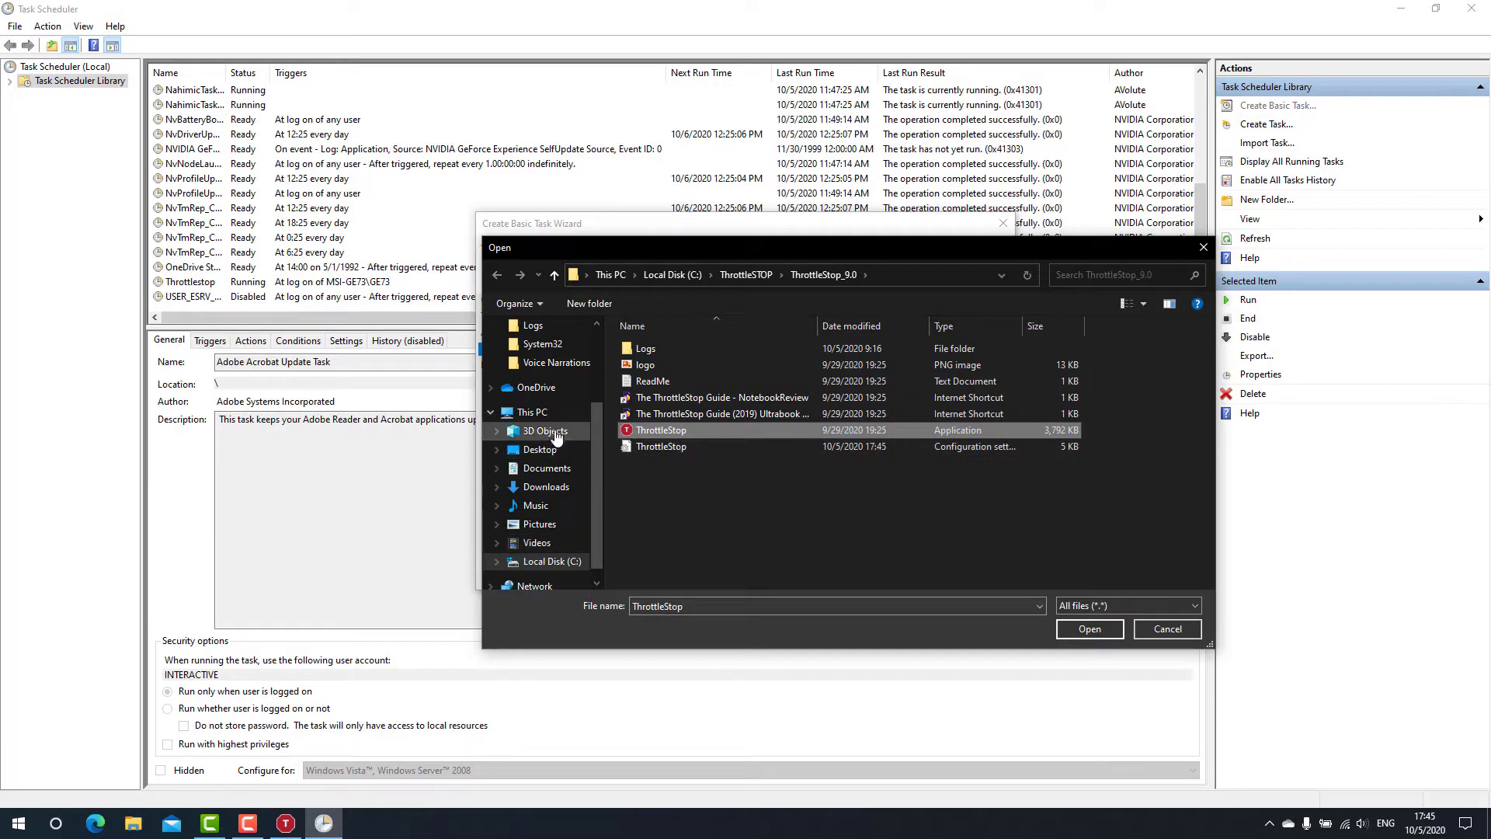
click(551, 414)
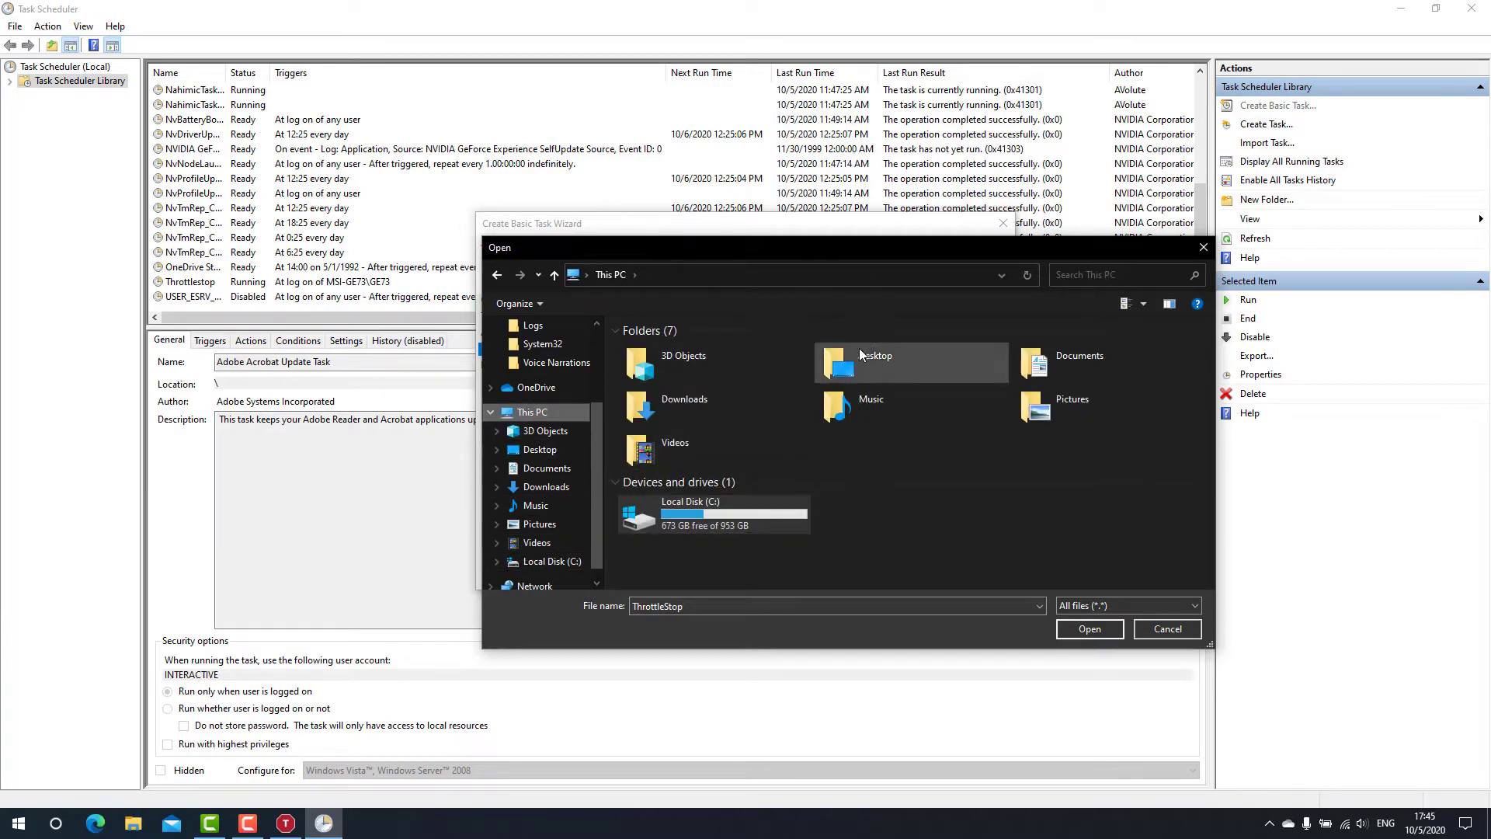
double_click(729, 516)
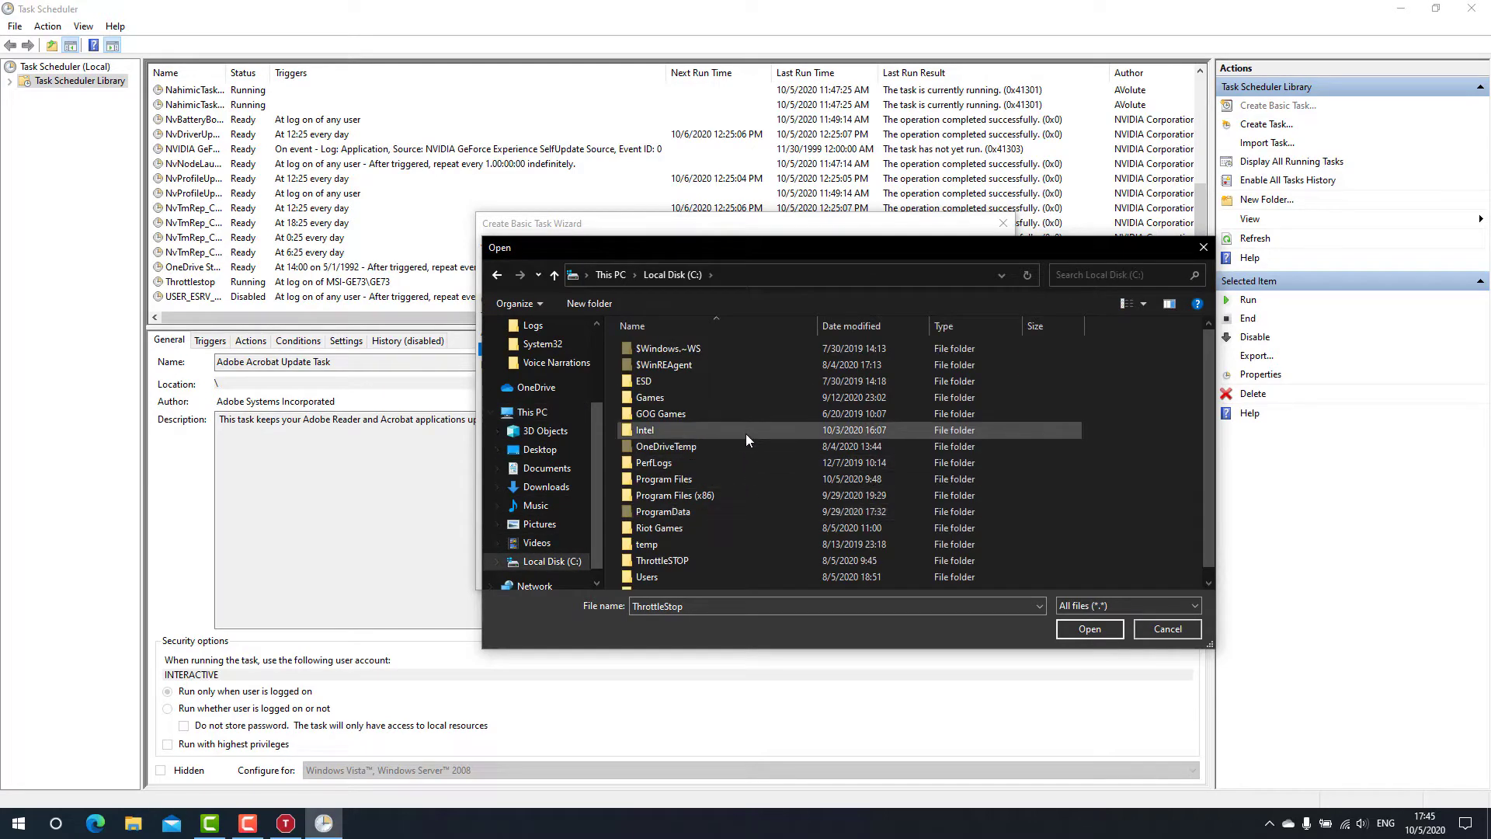
scroll(745, 431, down, 1)
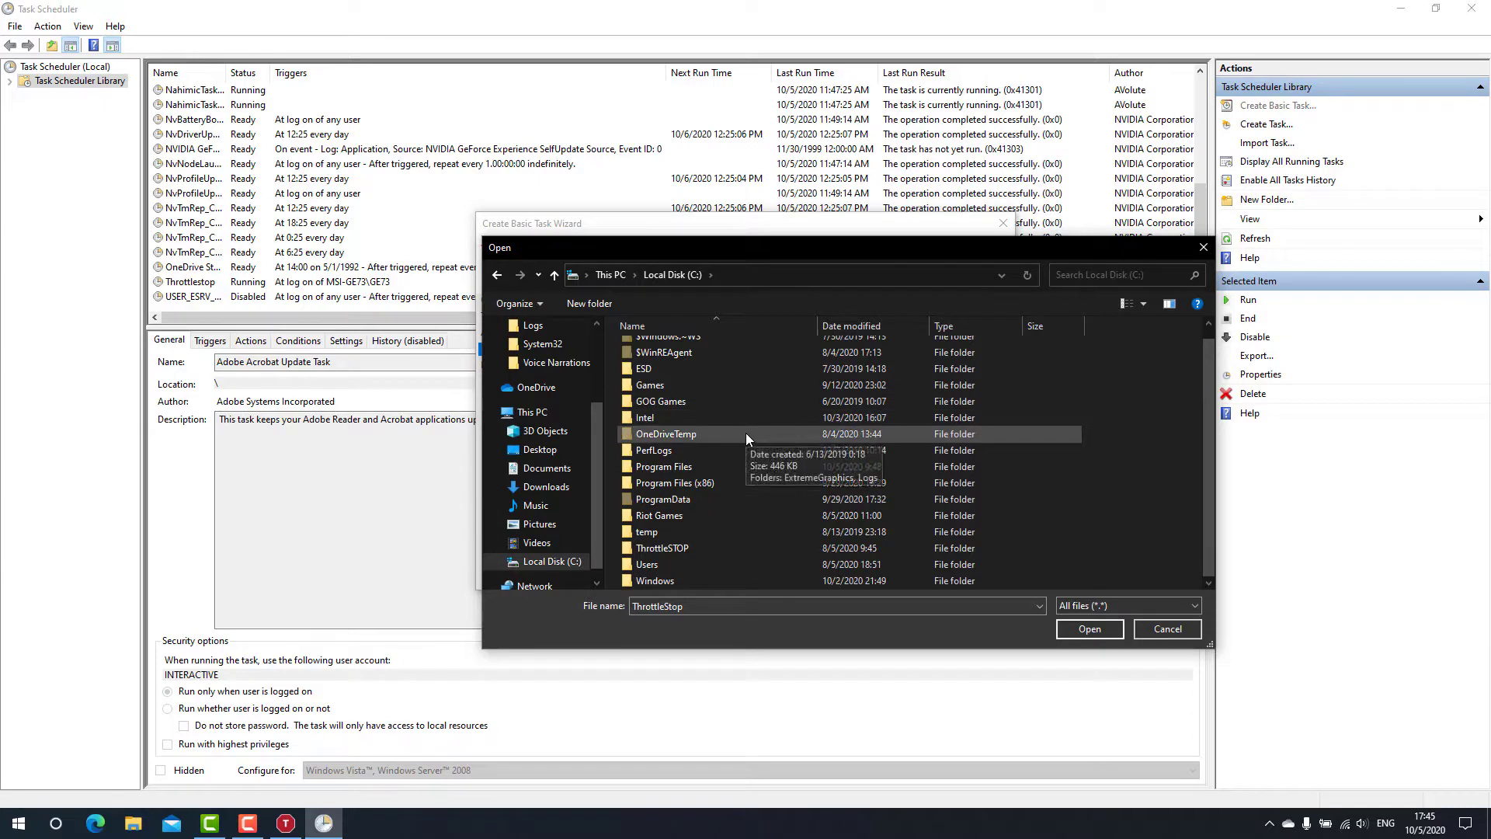
double_click(685, 553)
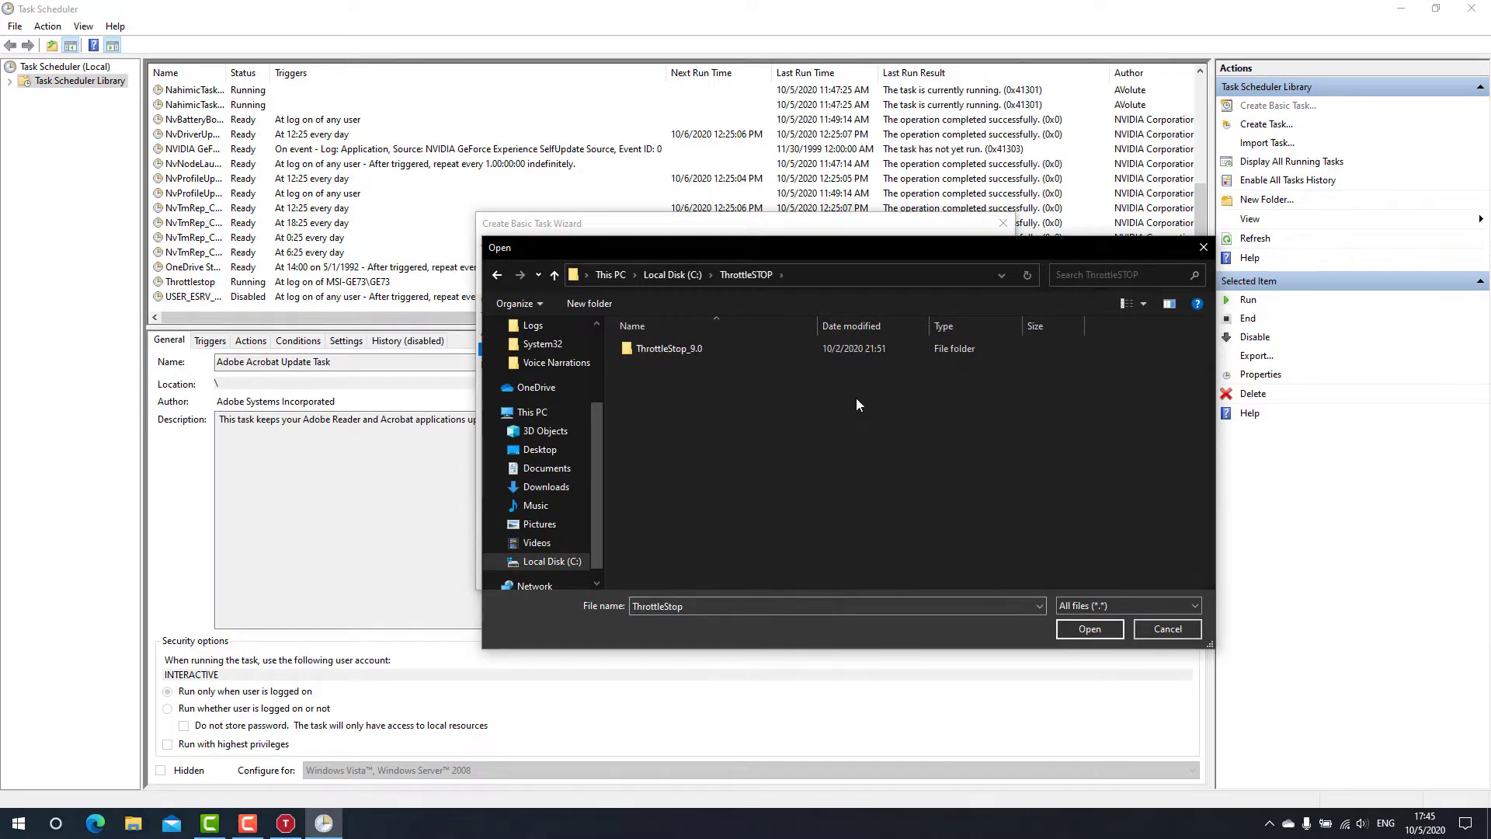
double_click(690, 352)
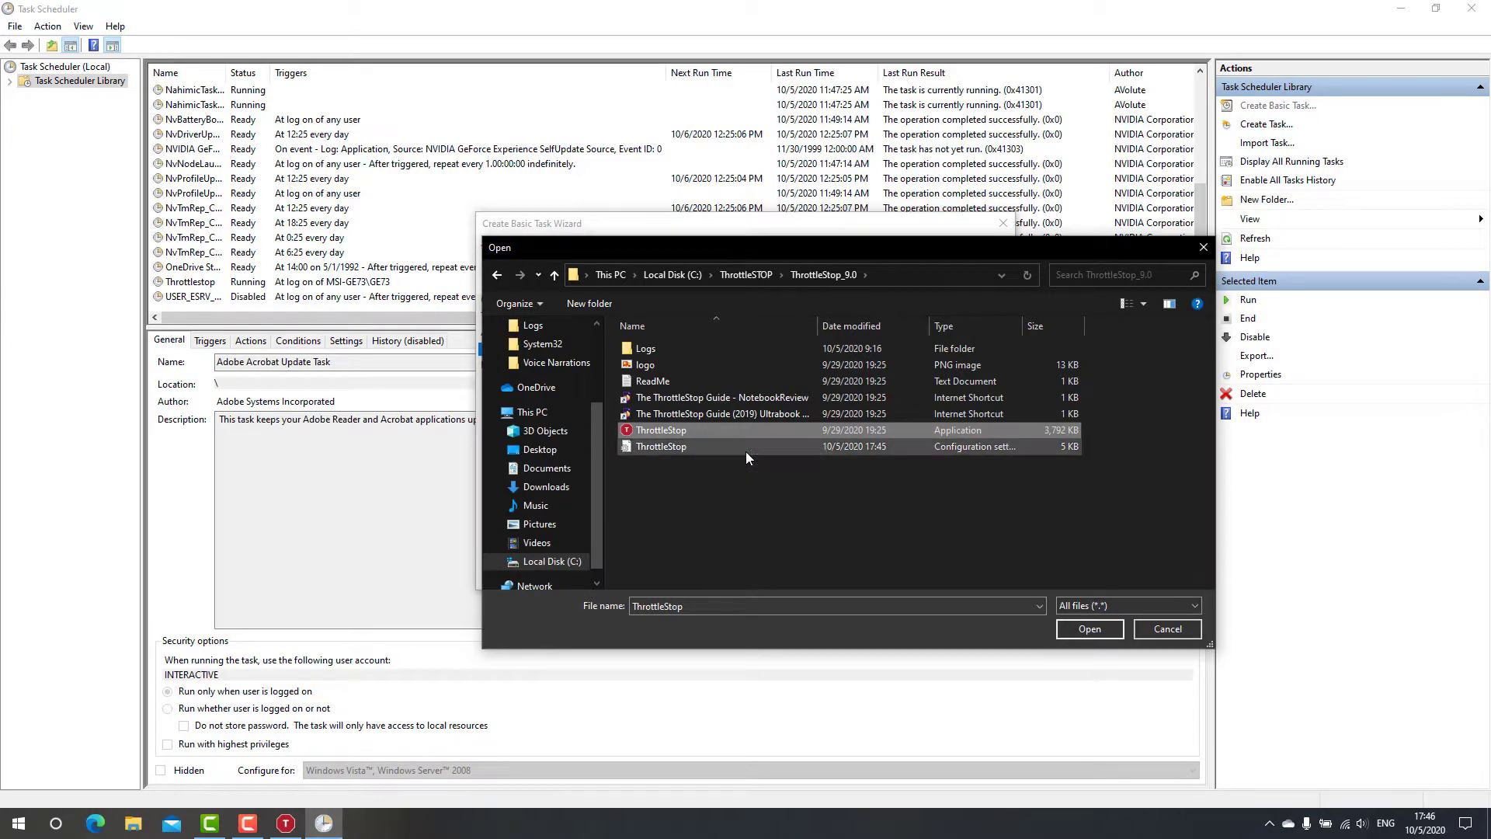
click(1111, 632)
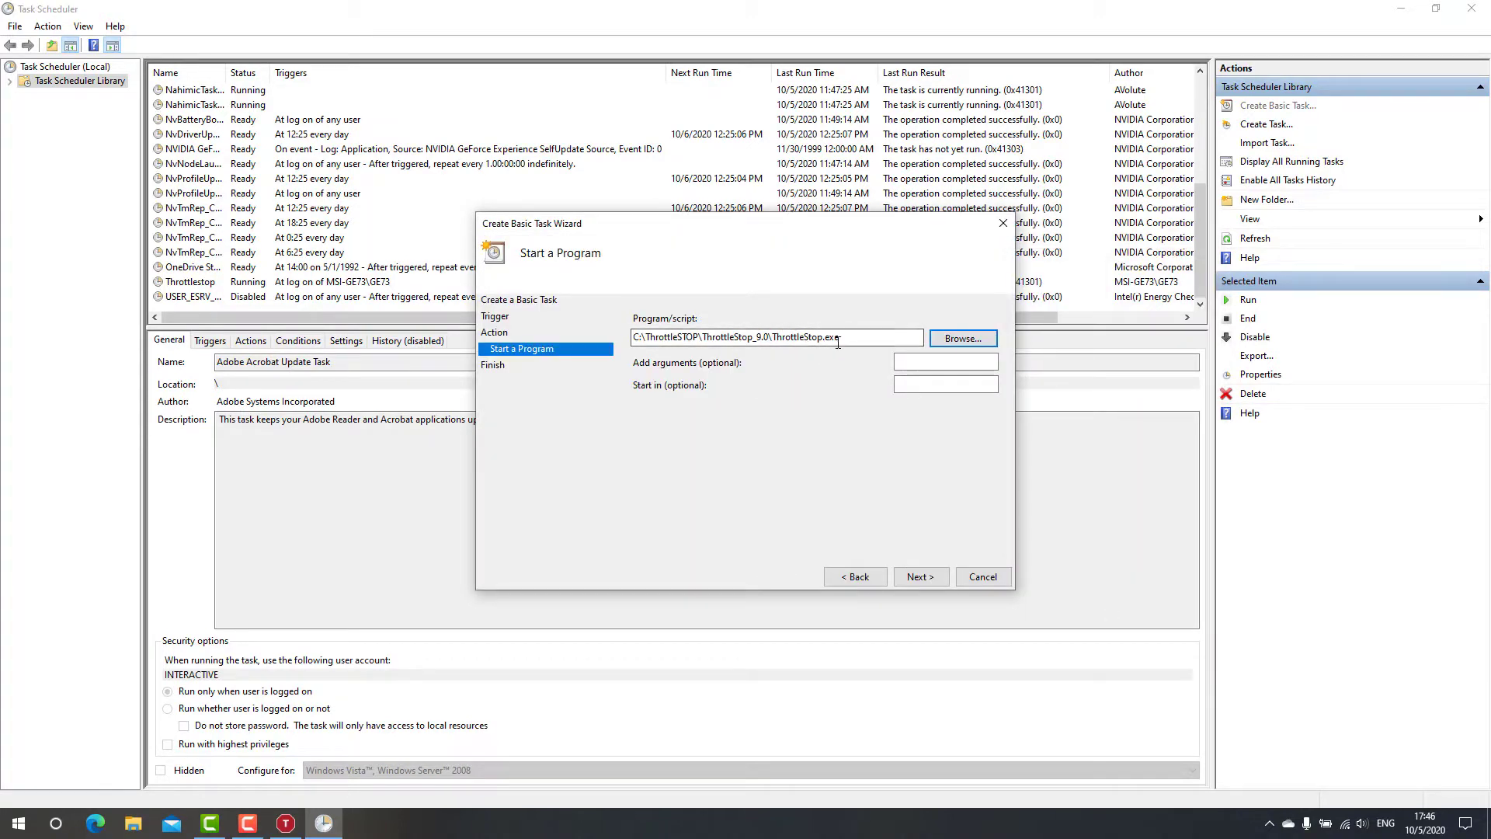
Step: Discard the new basic task from its summary page and close Task Scheduler
click(920, 576)
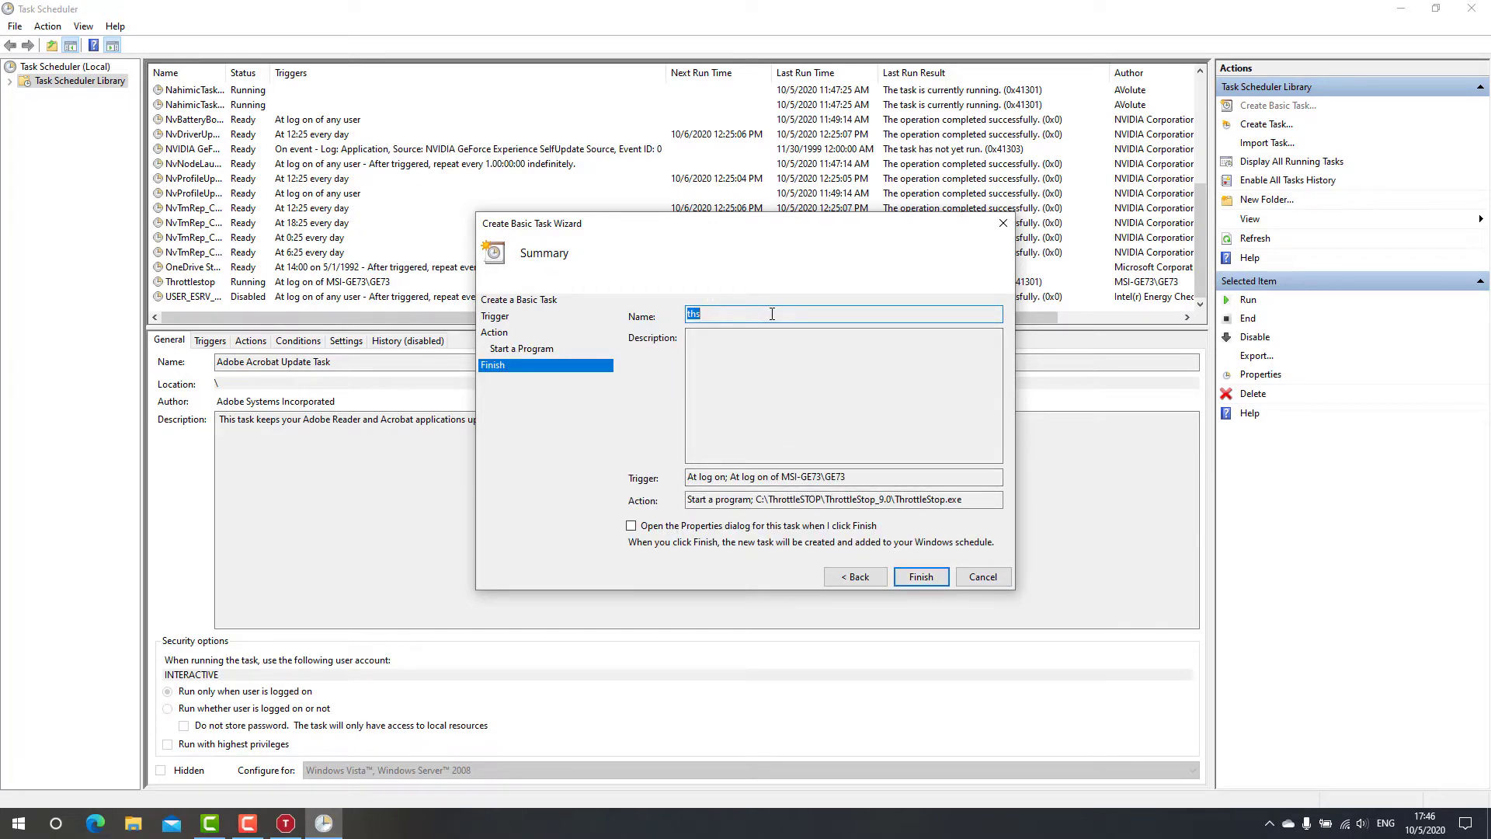
click(993, 584)
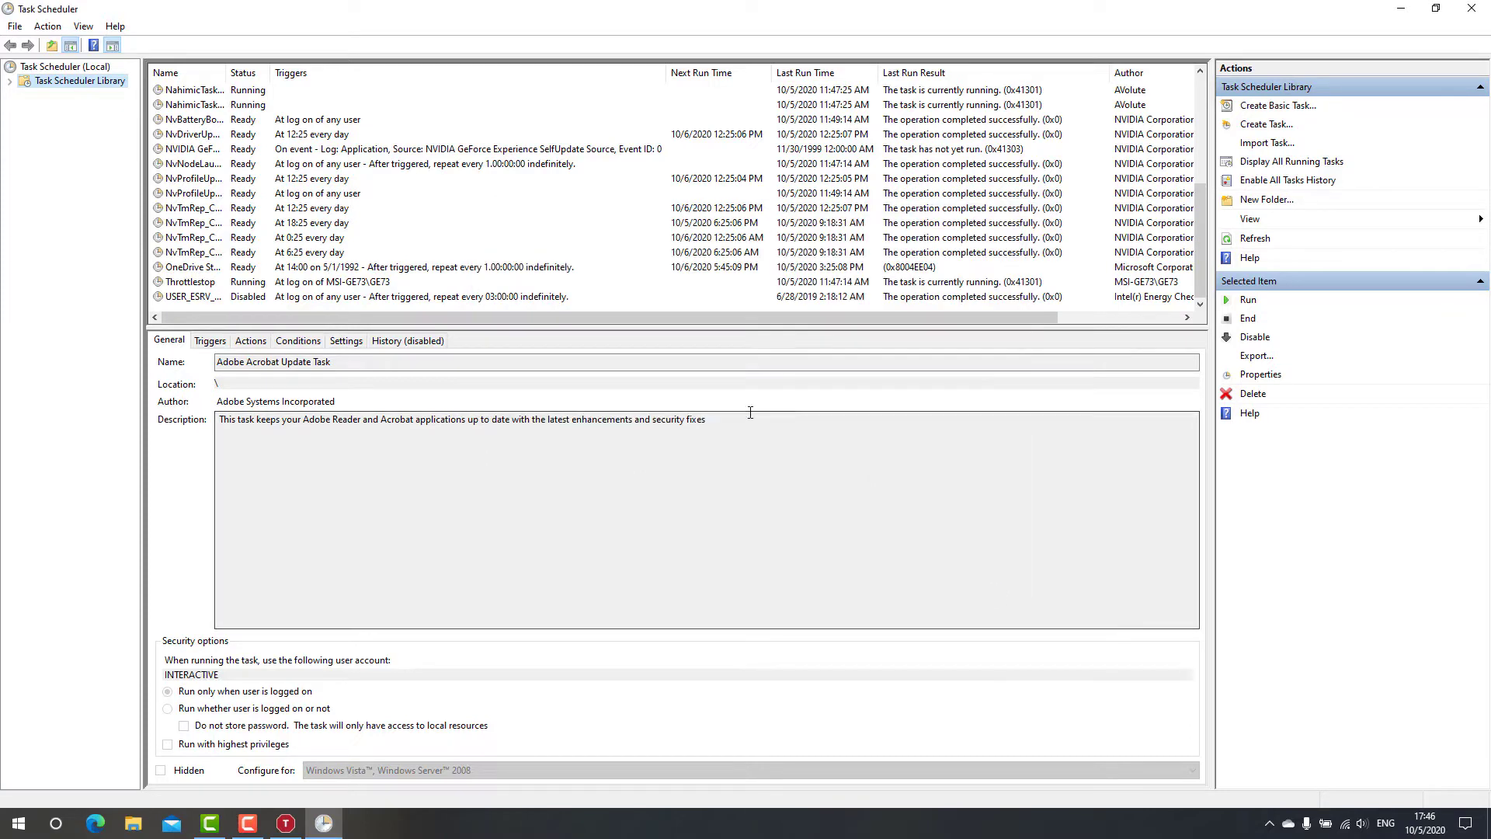
click(1468, 8)
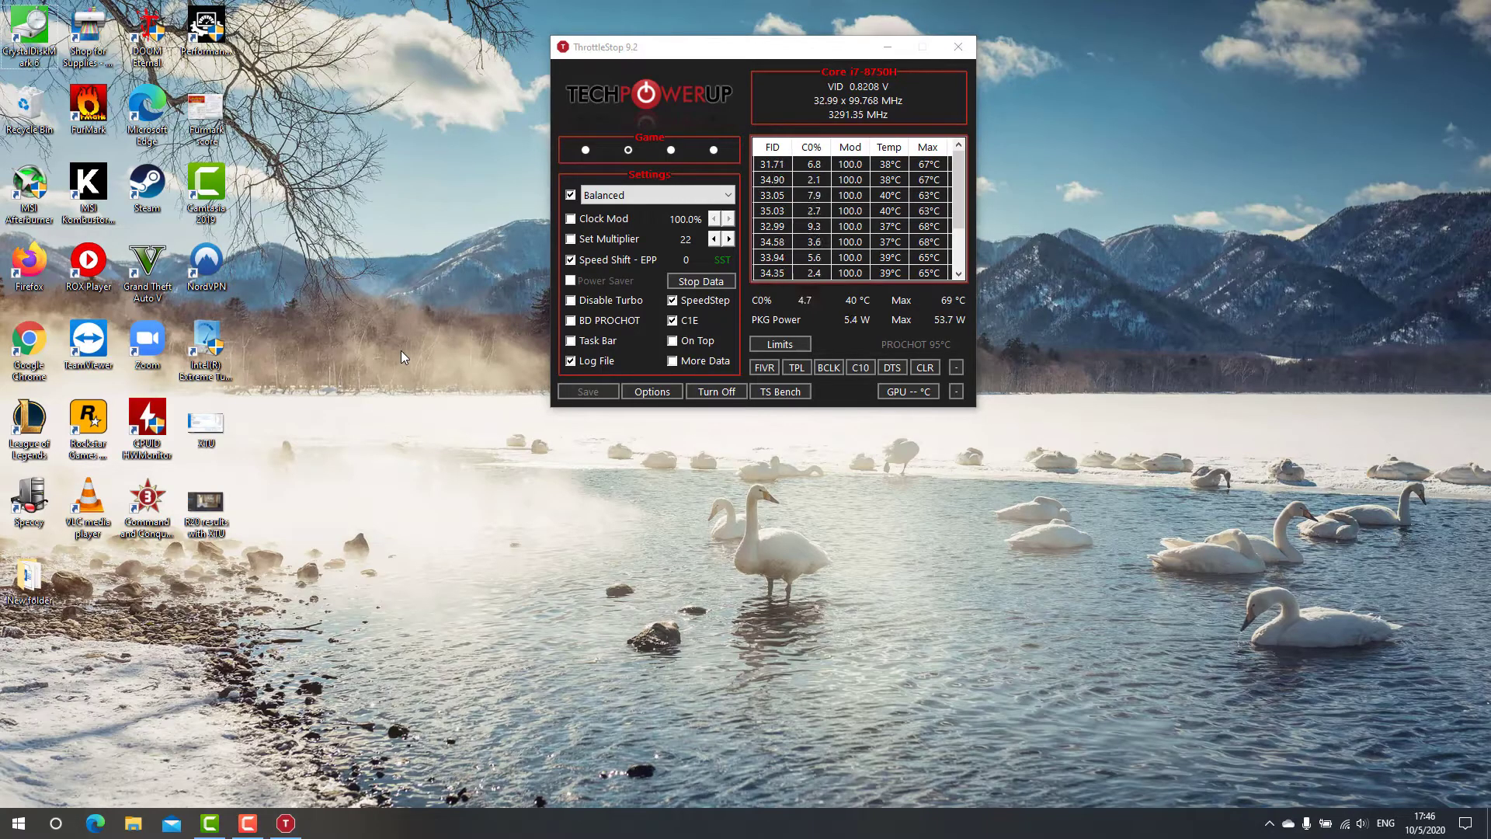
Step: Switch to Cinebench R20 and run its CPU render test
click(18, 822)
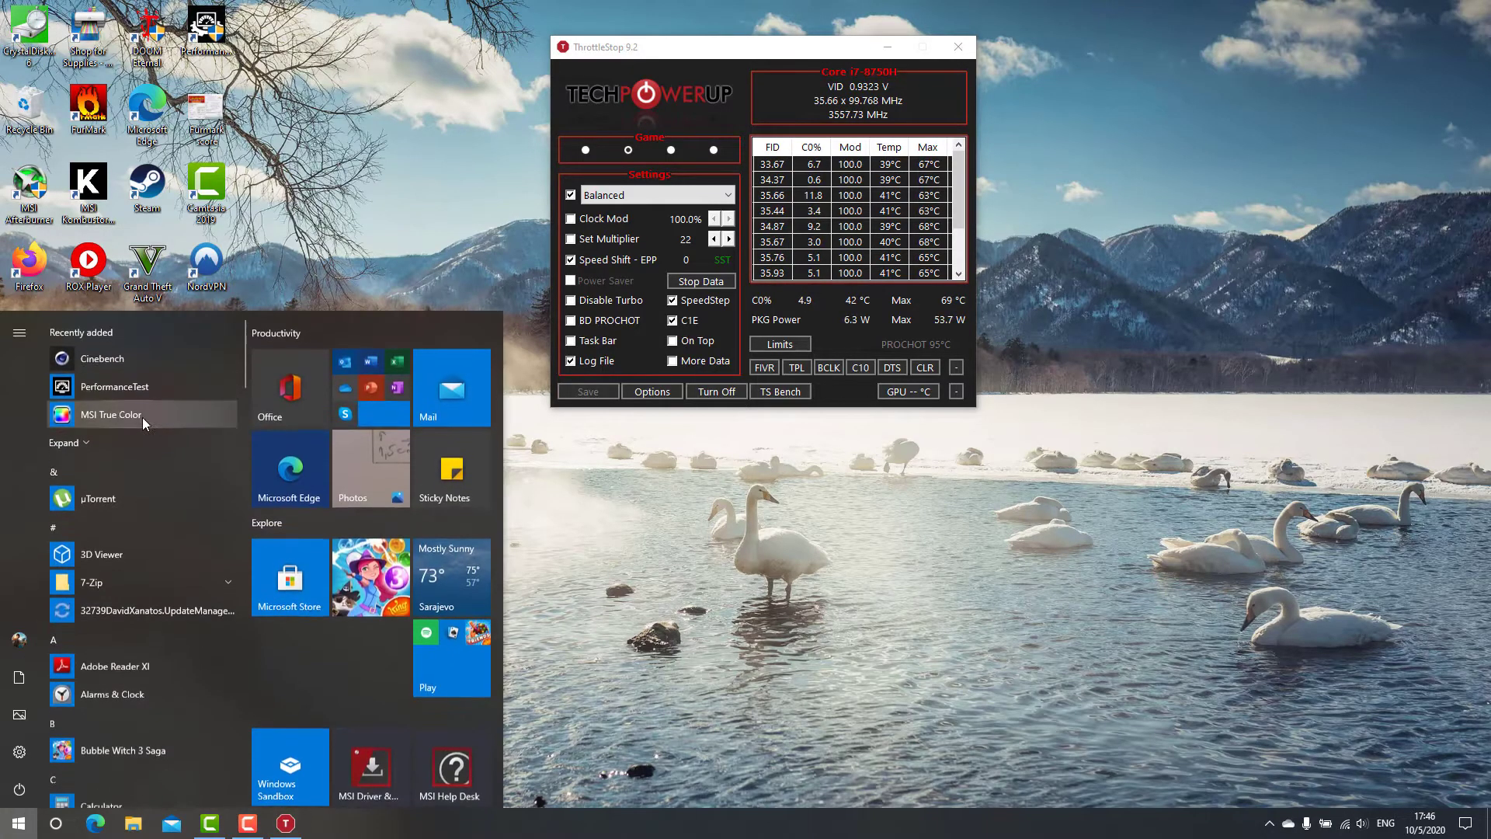
click(124, 360)
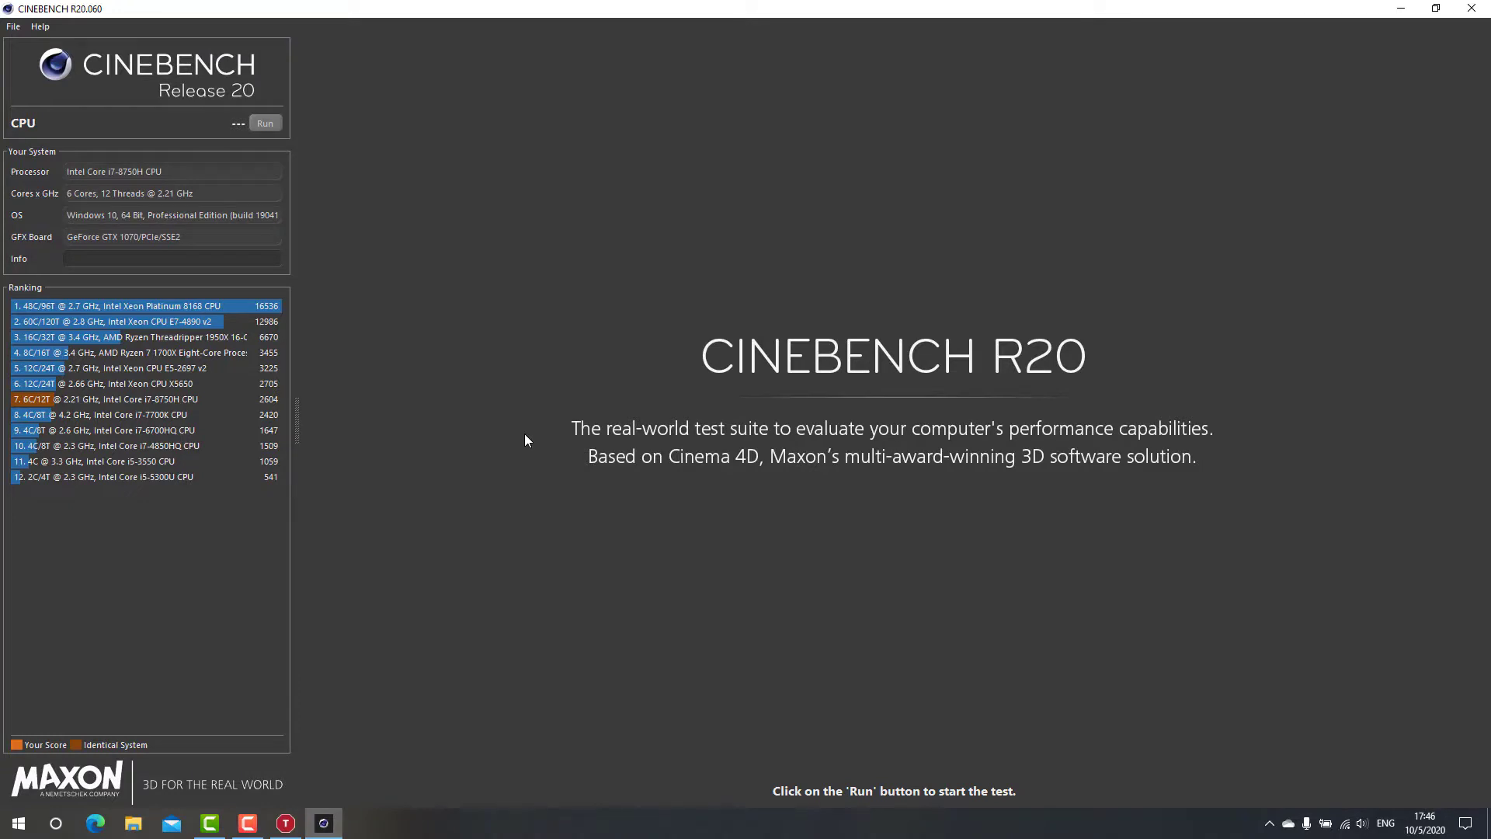
click(267, 126)
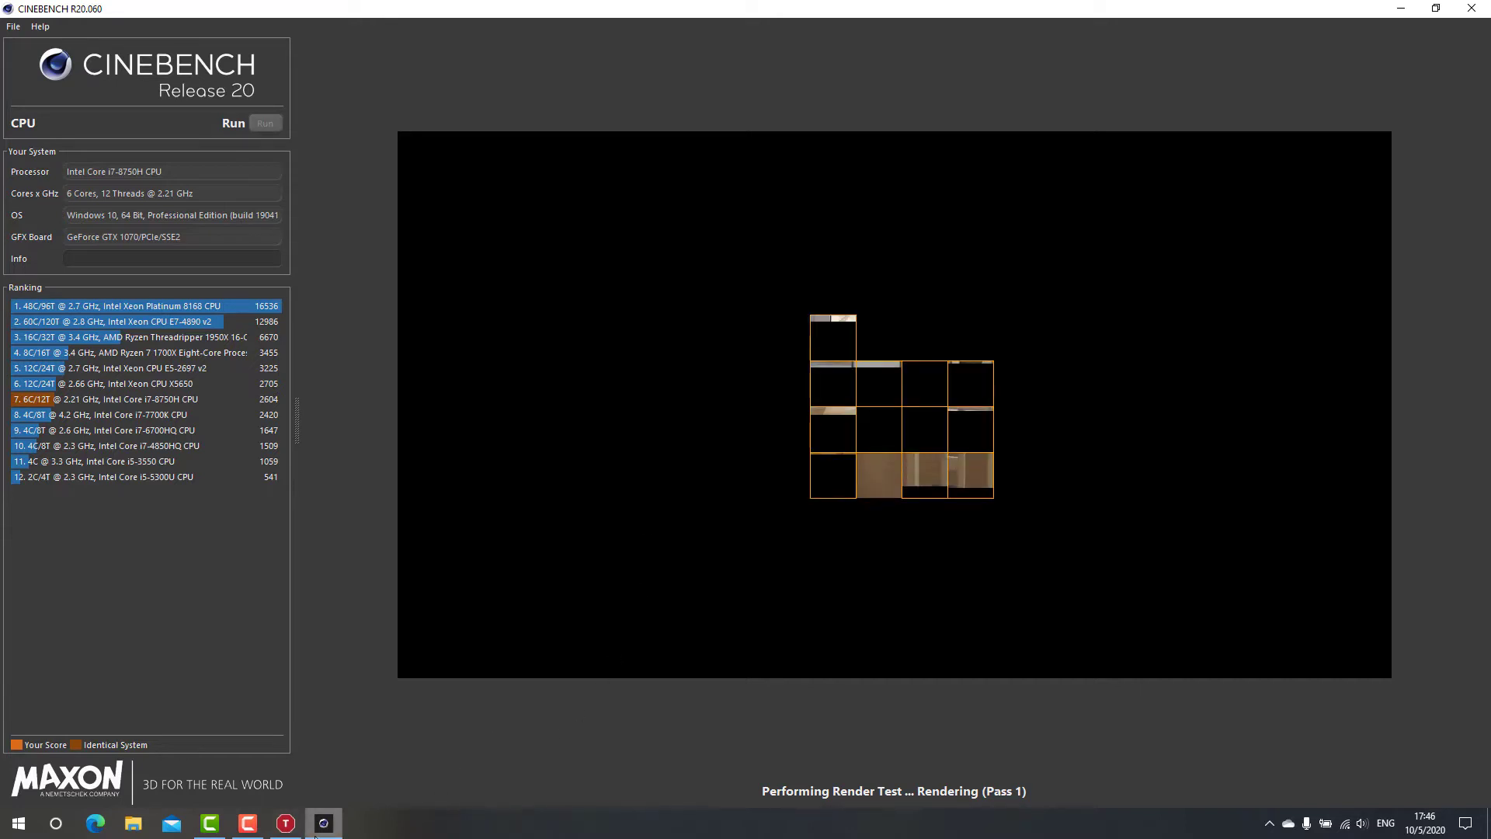
click(257, 833)
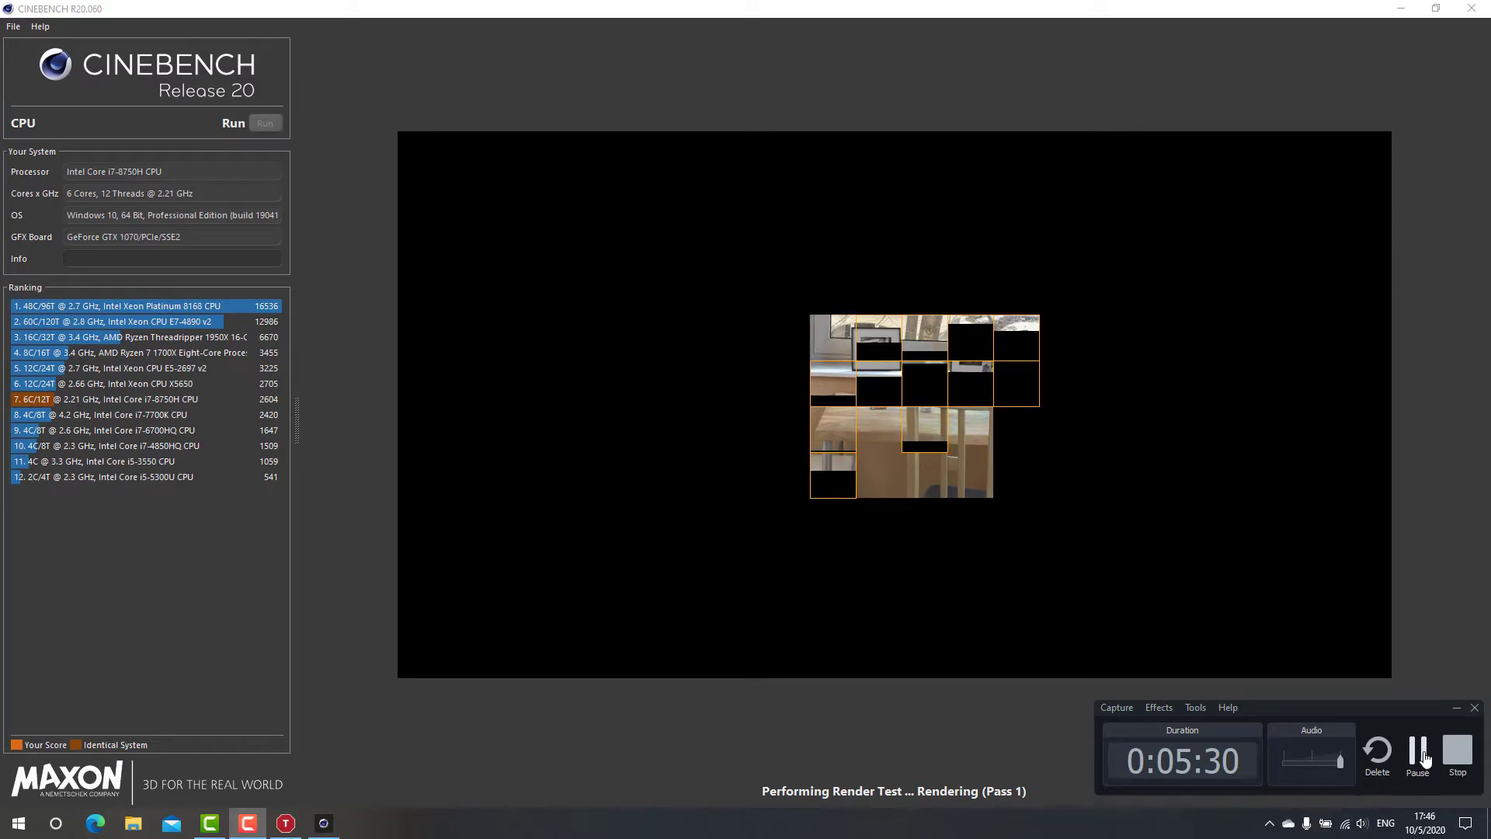
click(1418, 752)
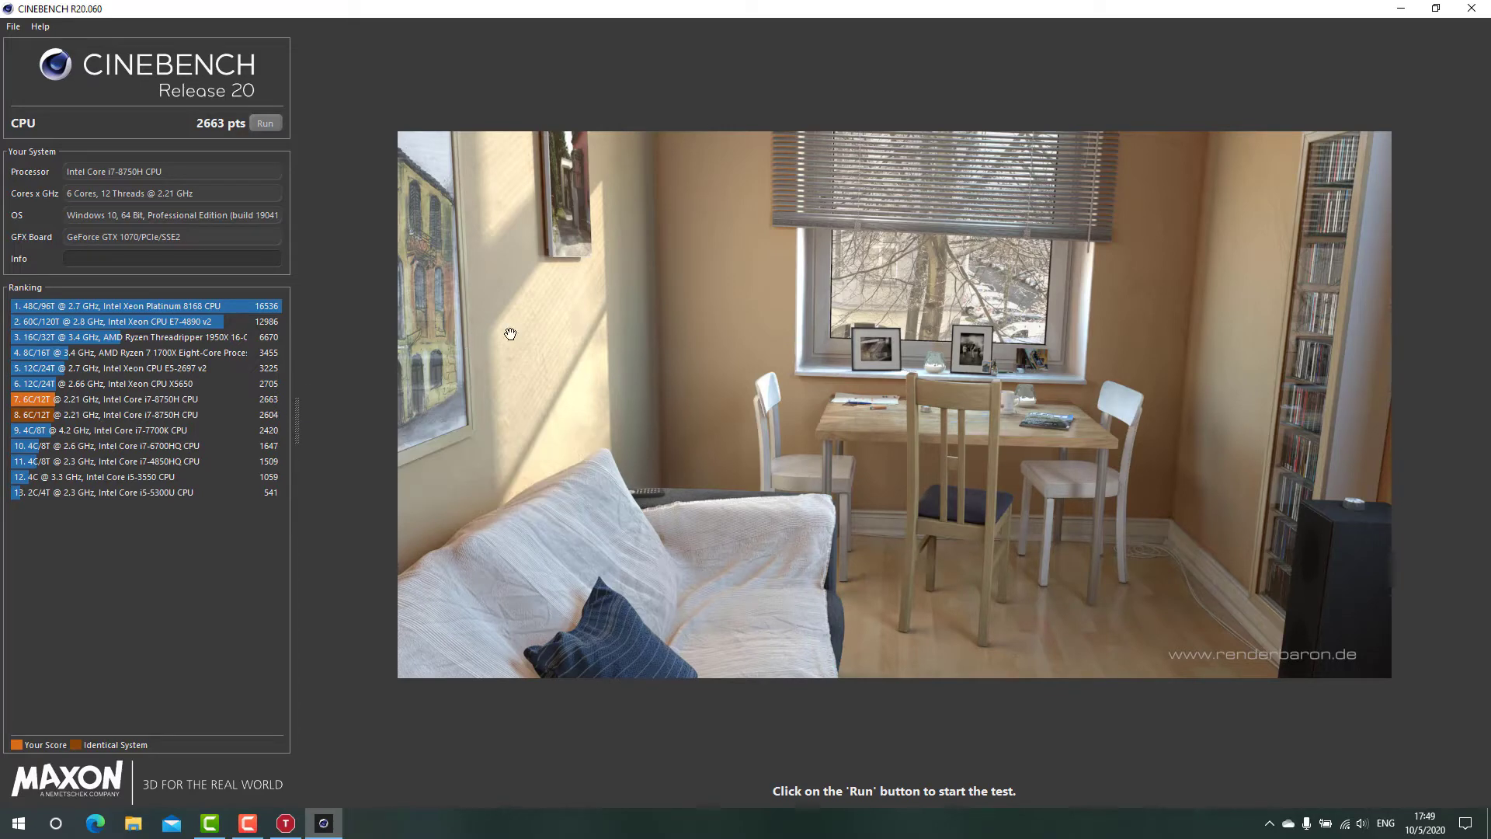
Step: Switch from Cinebench to FurMark, dismiss its update notice, and start the 1080 (FHD) preset GPU benchmark, accepting the caution notice
click(1398, 11)
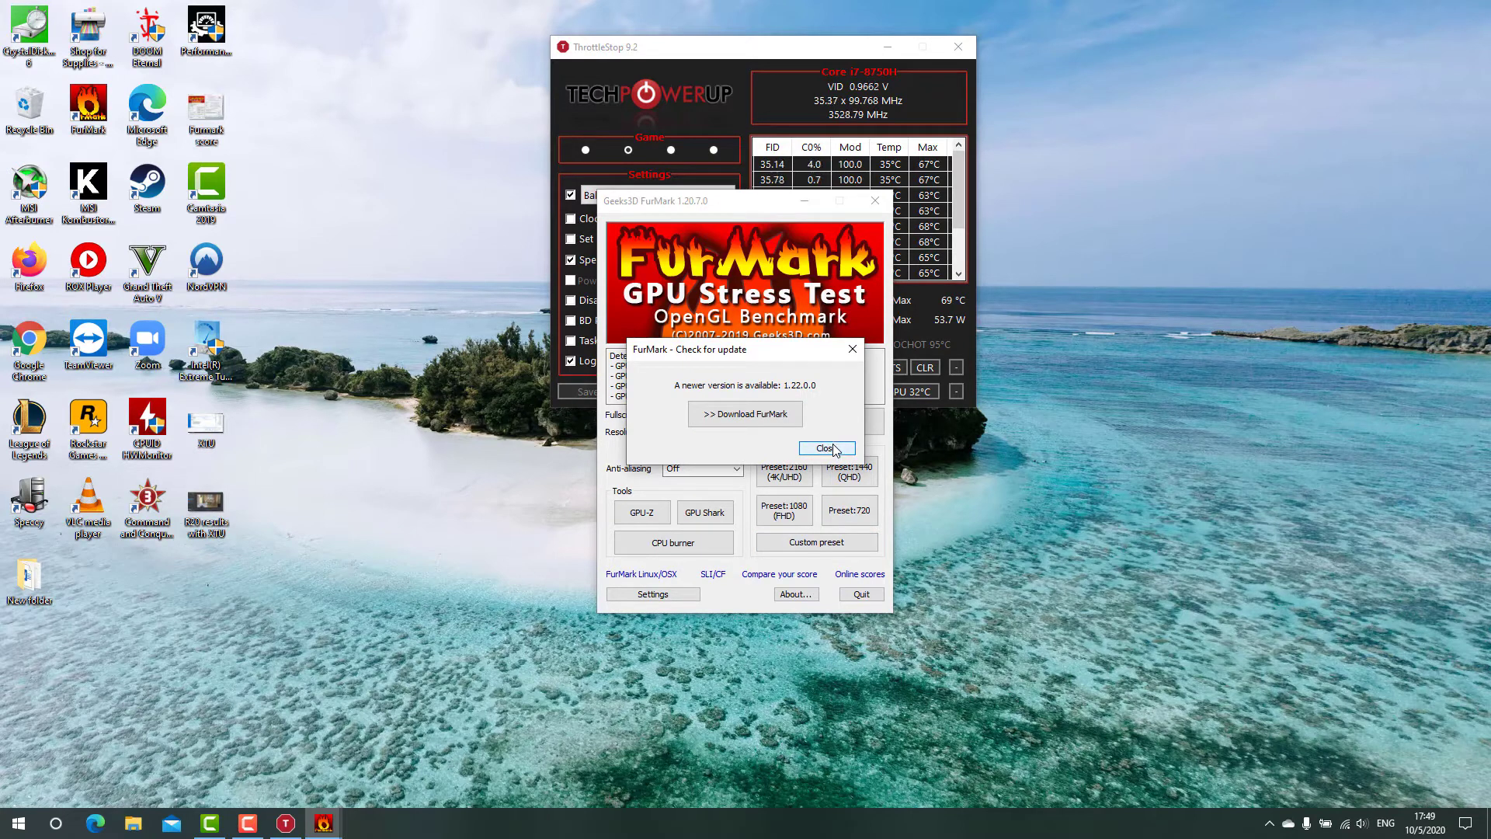
click(825, 448)
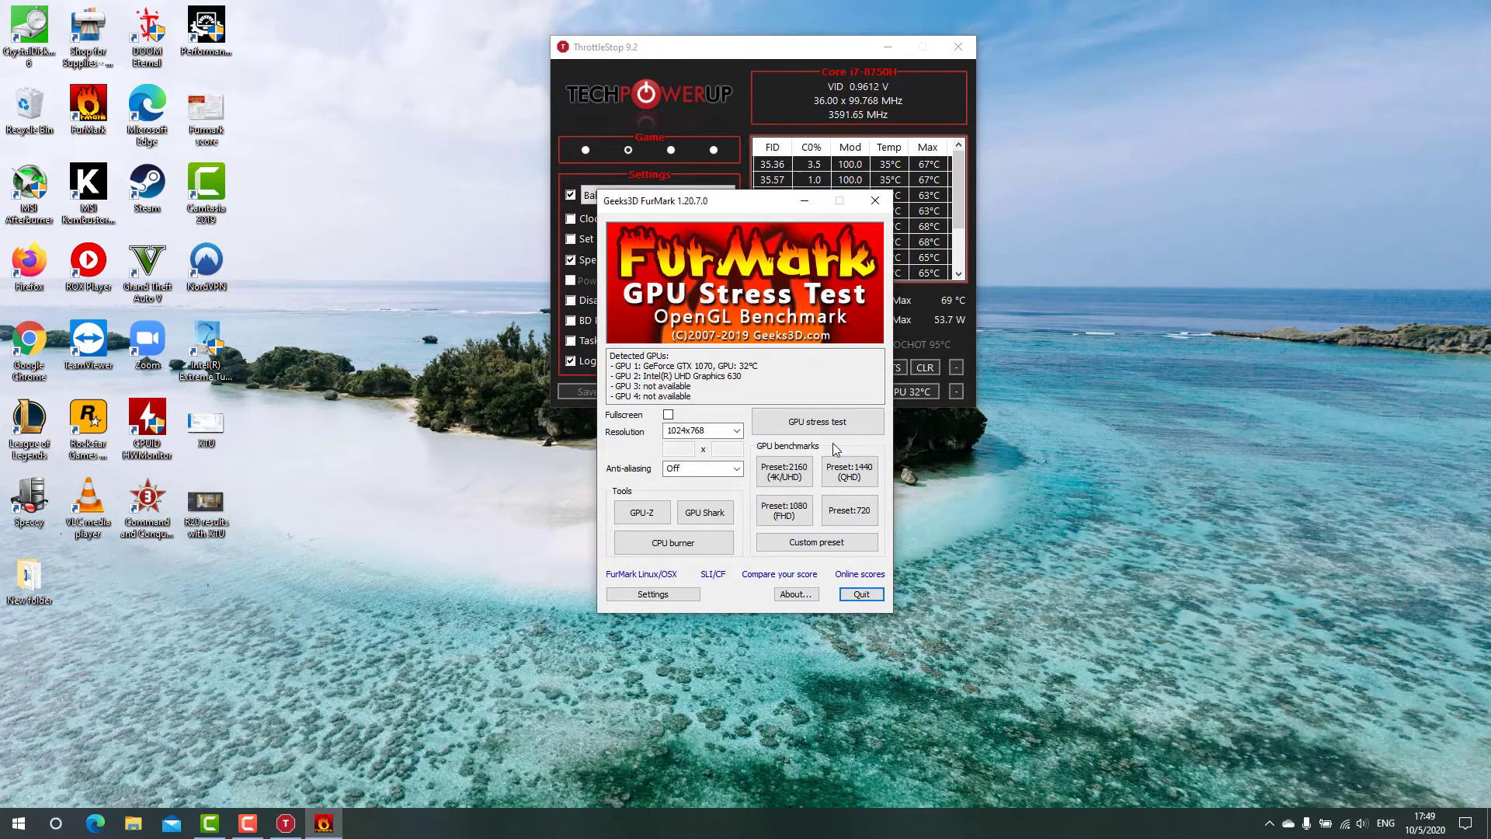
click(792, 518)
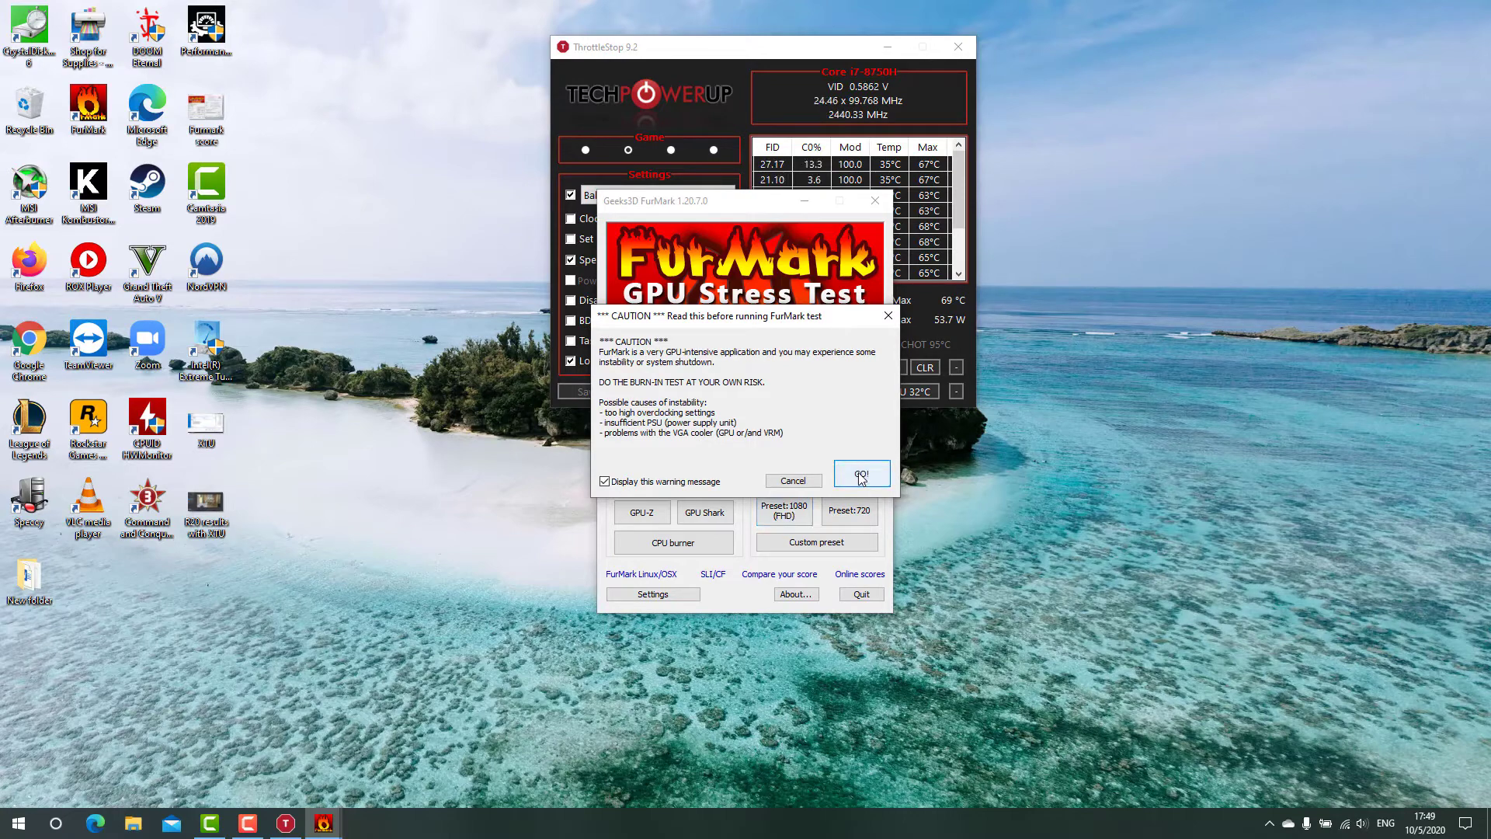
click(861, 475)
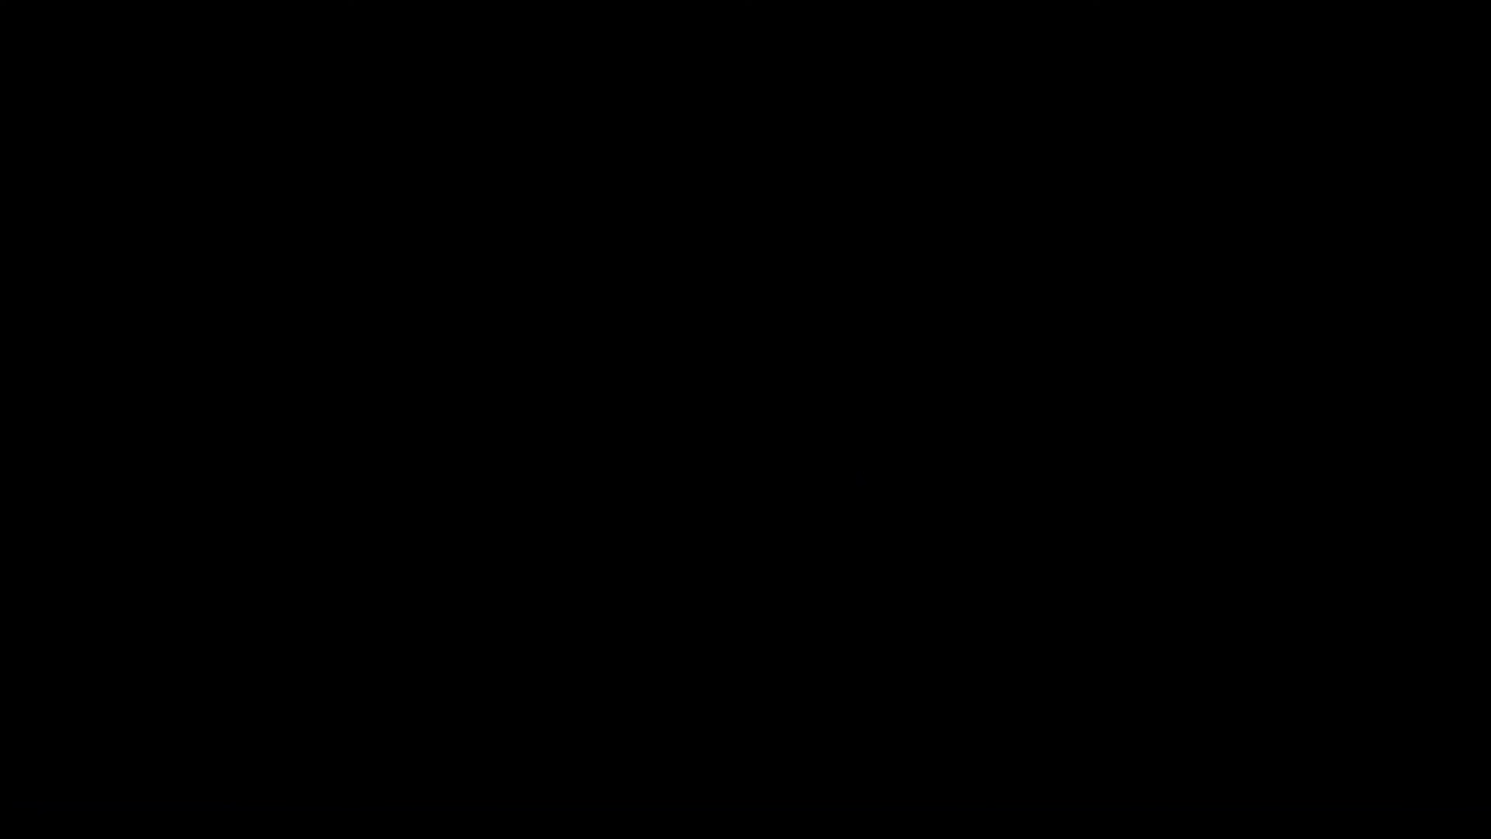